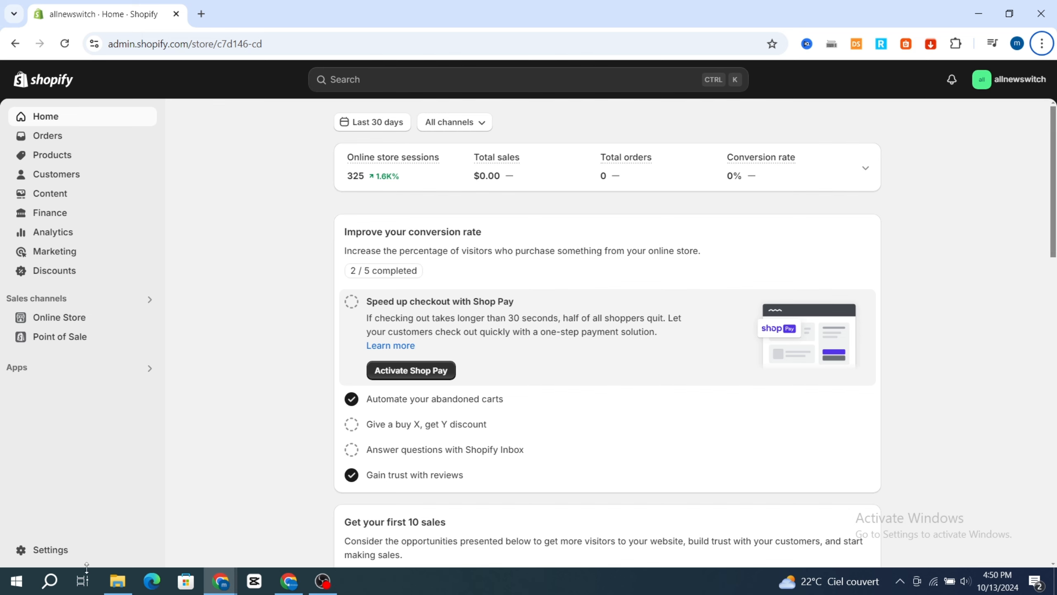
# Open the Policies page in the store settings
pyautogui.click(44, 554)
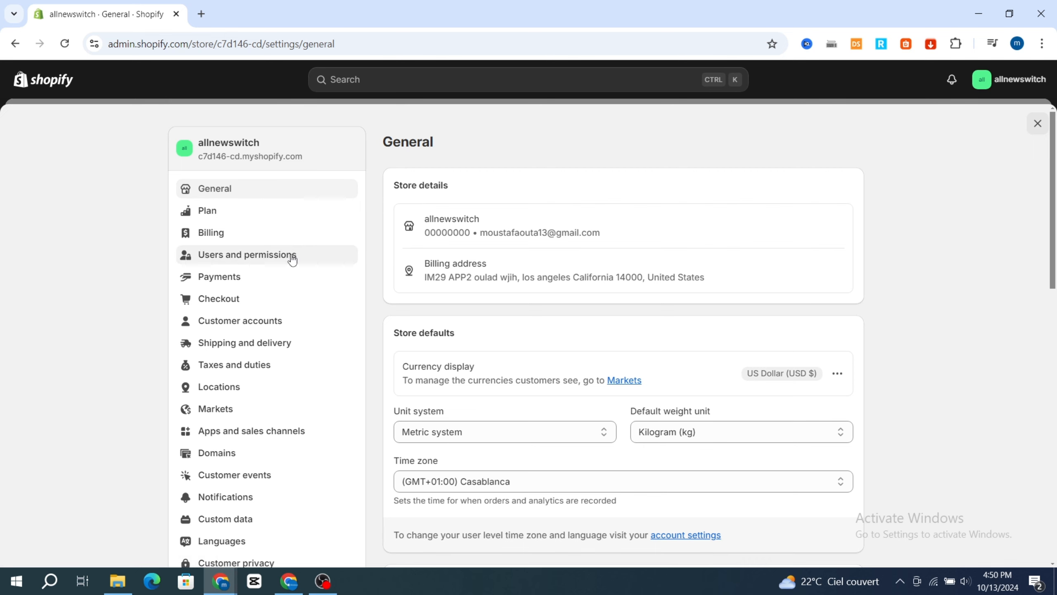
pyautogui.scroll(-1, 208, 203)
pyautogui.scroll(-6, 208, 203)
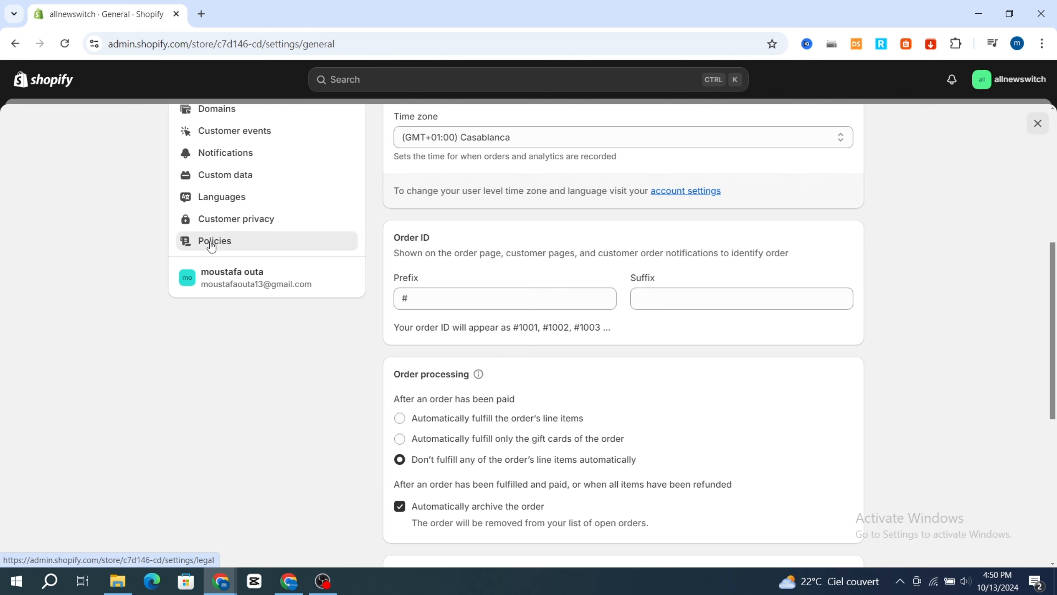
pyautogui.click(212, 247)
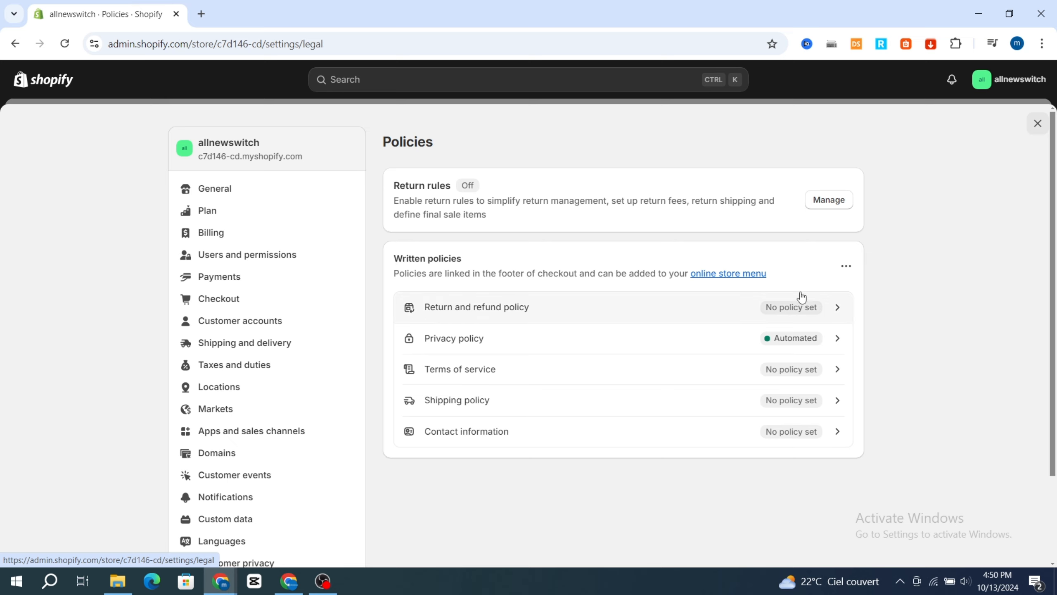
# Fill the return and refund policy with the provided template and publish it
pyautogui.click(790, 307)
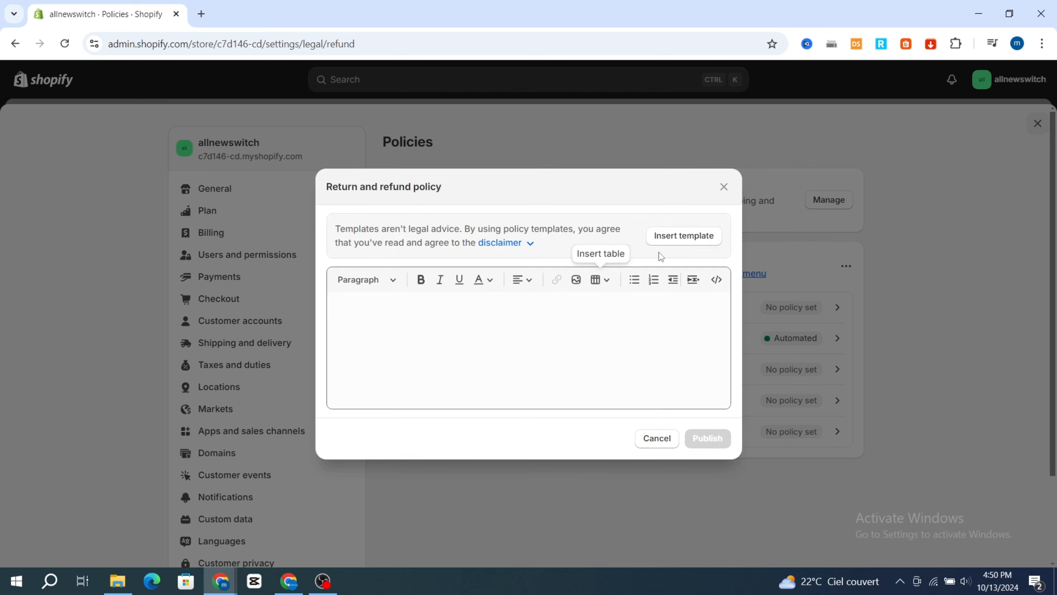
pyautogui.click(671, 244)
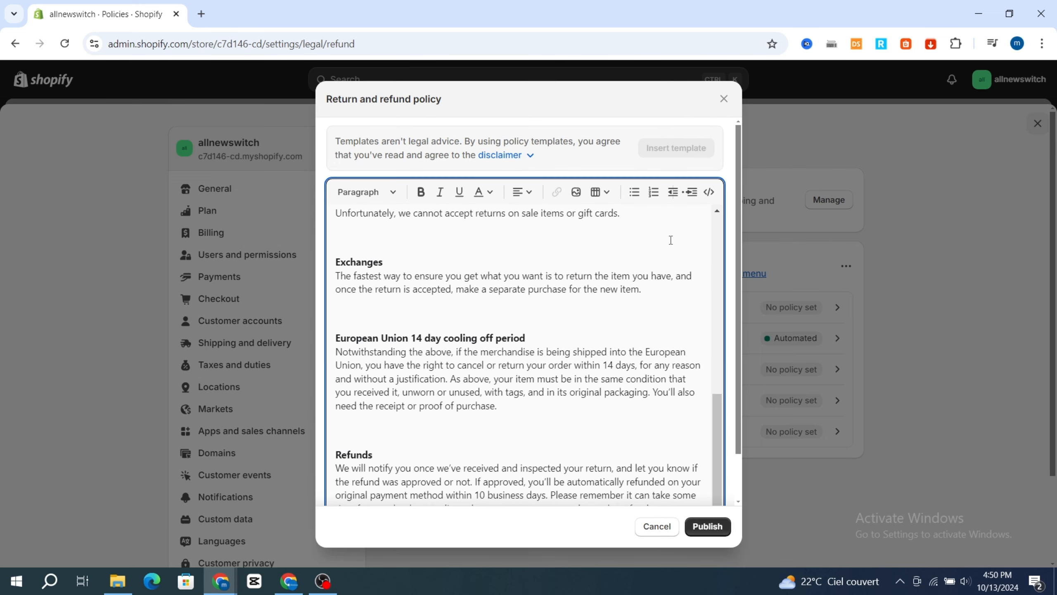
pyautogui.click(708, 525)
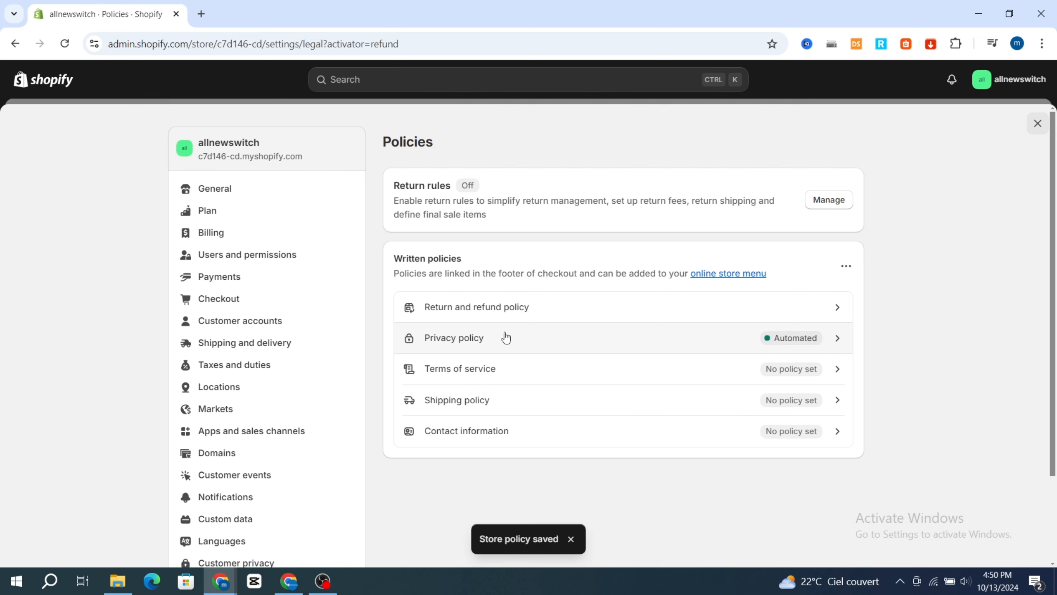
# Turn off the automated policy for the privacy policy, review its text and save it
pyautogui.click(532, 346)
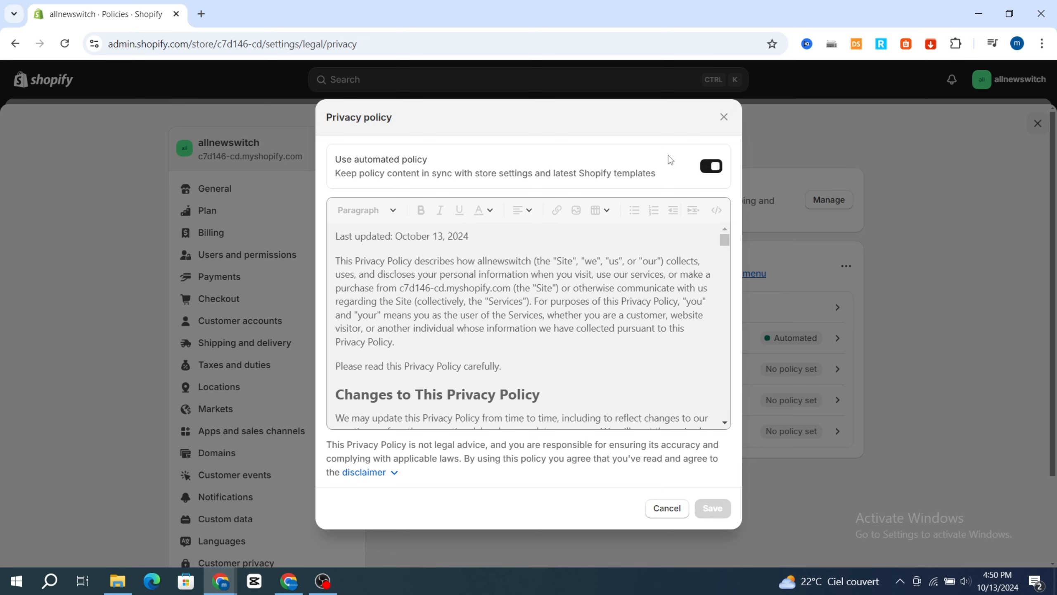
pyautogui.click(711, 166)
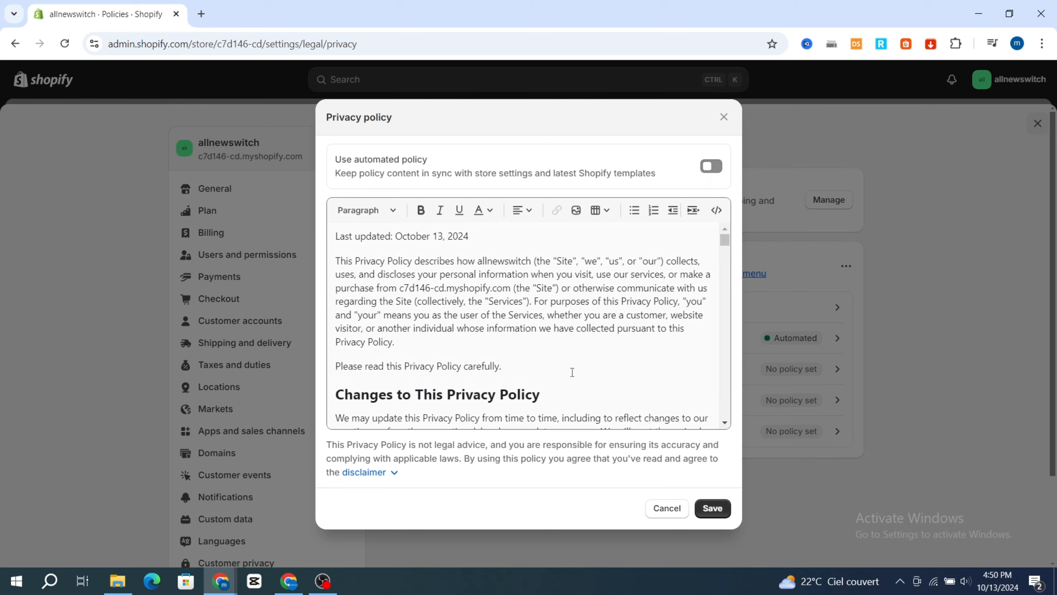
pyautogui.scroll(-10, 553, 368)
pyautogui.scroll(-10, 534, 365)
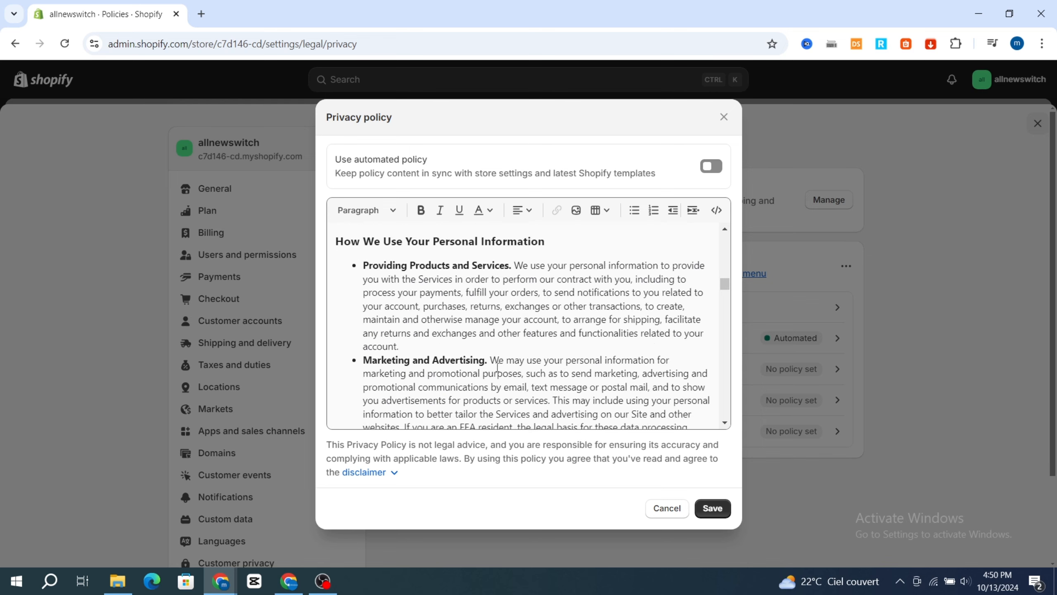
pyautogui.scroll(5, 585, 384)
pyautogui.scroll(3, 585, 383)
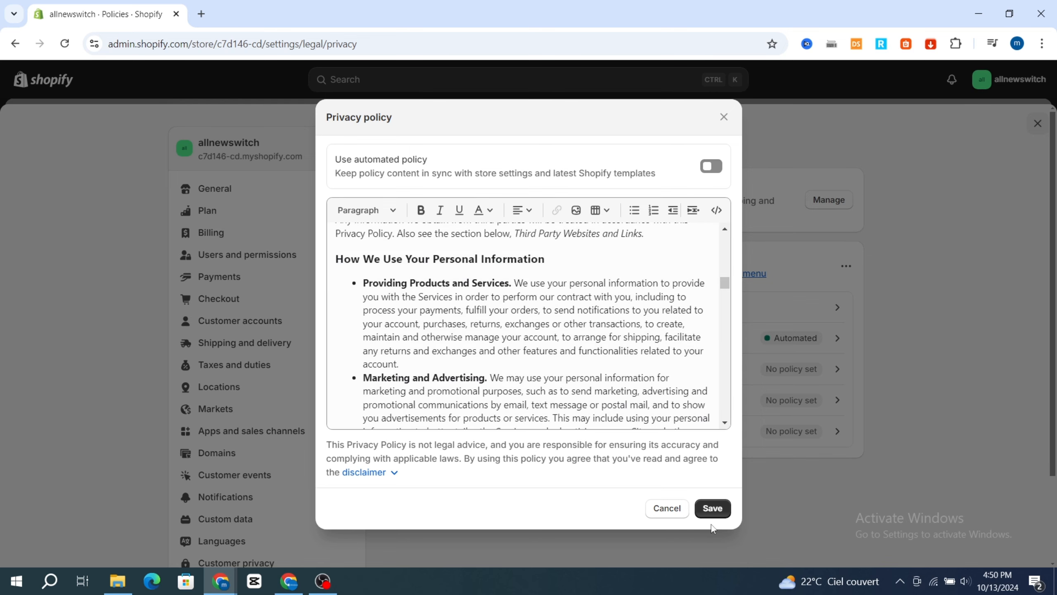
pyautogui.click(712, 508)
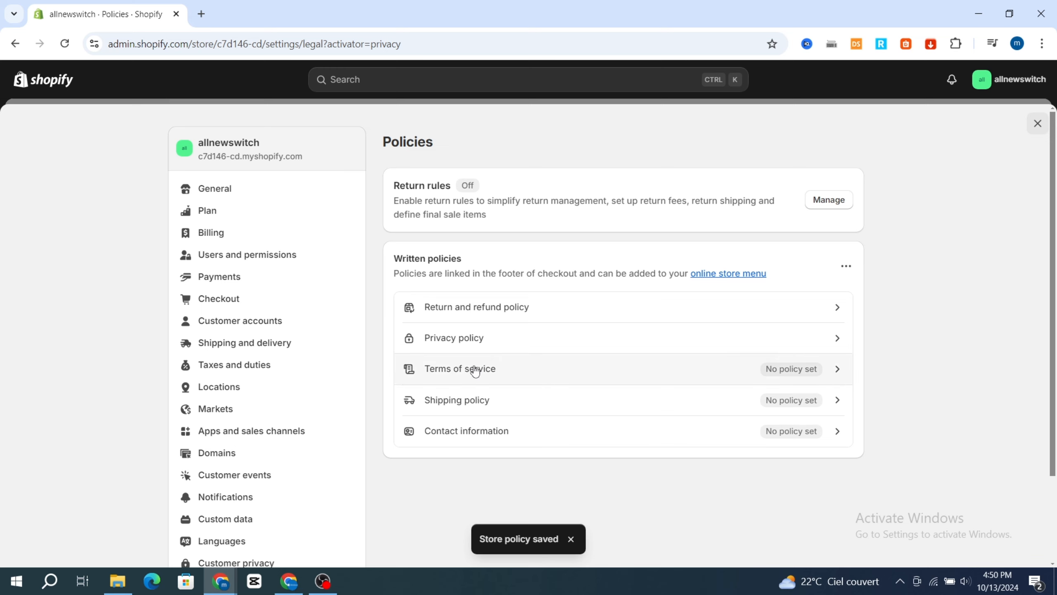
# Fill the terms of service with the provided template and publish them
pyautogui.click(719, 375)
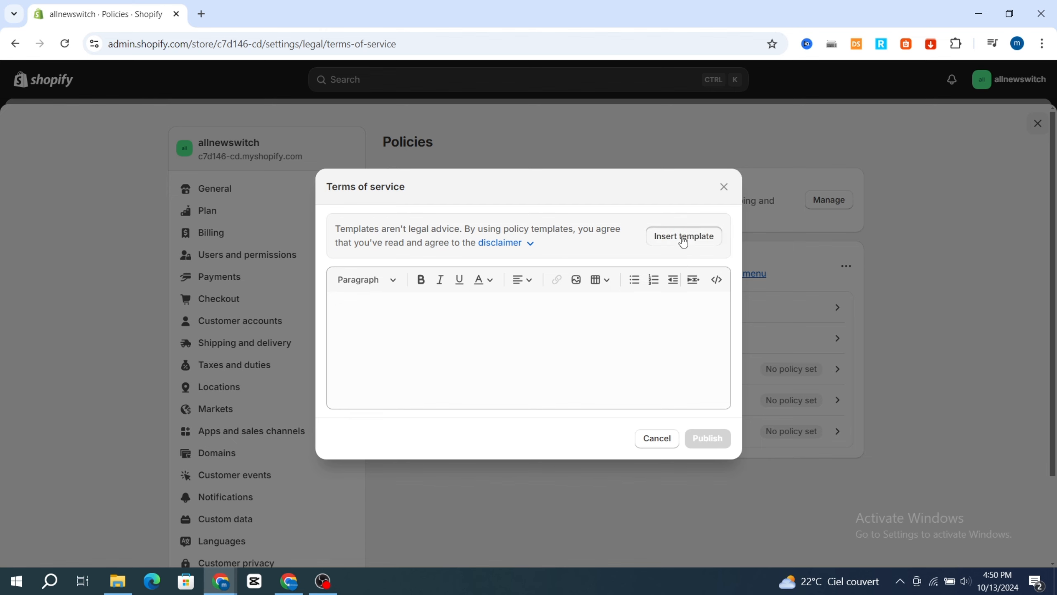
pyautogui.click(683, 237)
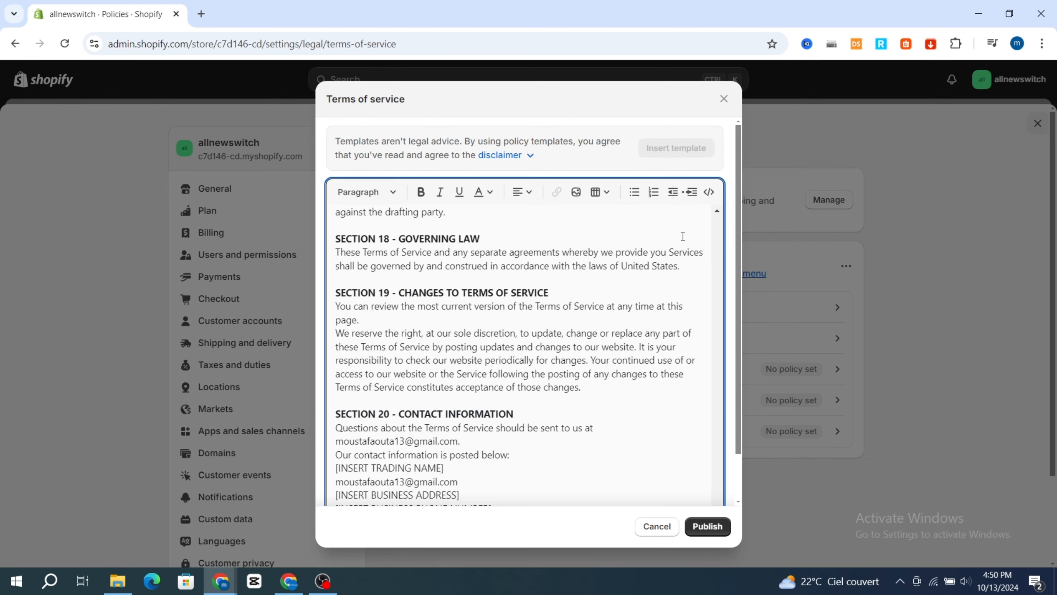
pyautogui.click(708, 526)
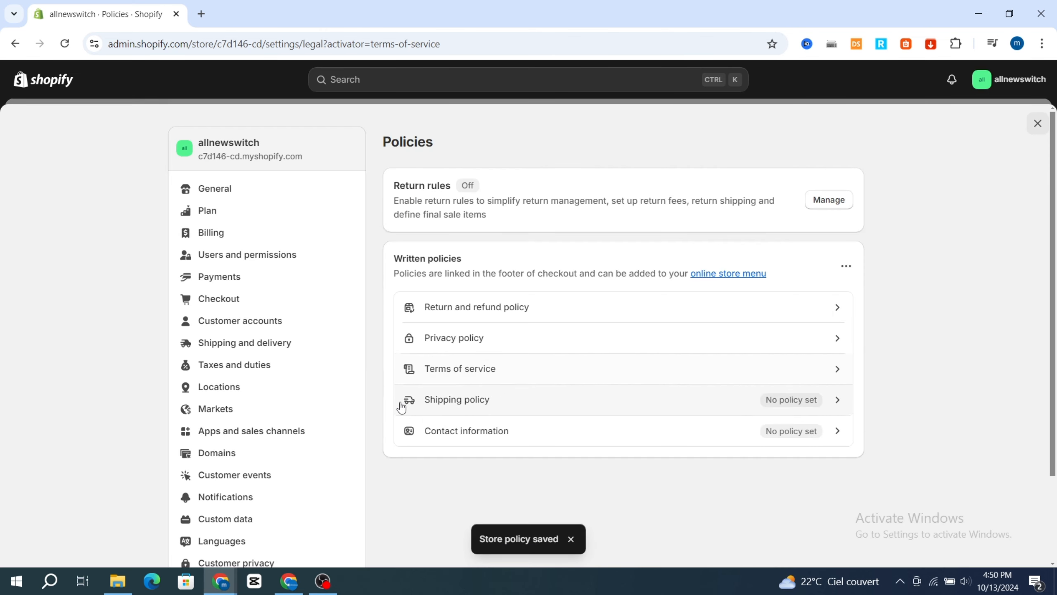
# Paste the prepared shipping policy text into the shipping policy and publish it, and open the contact information policy
pyautogui.click(673, 404)
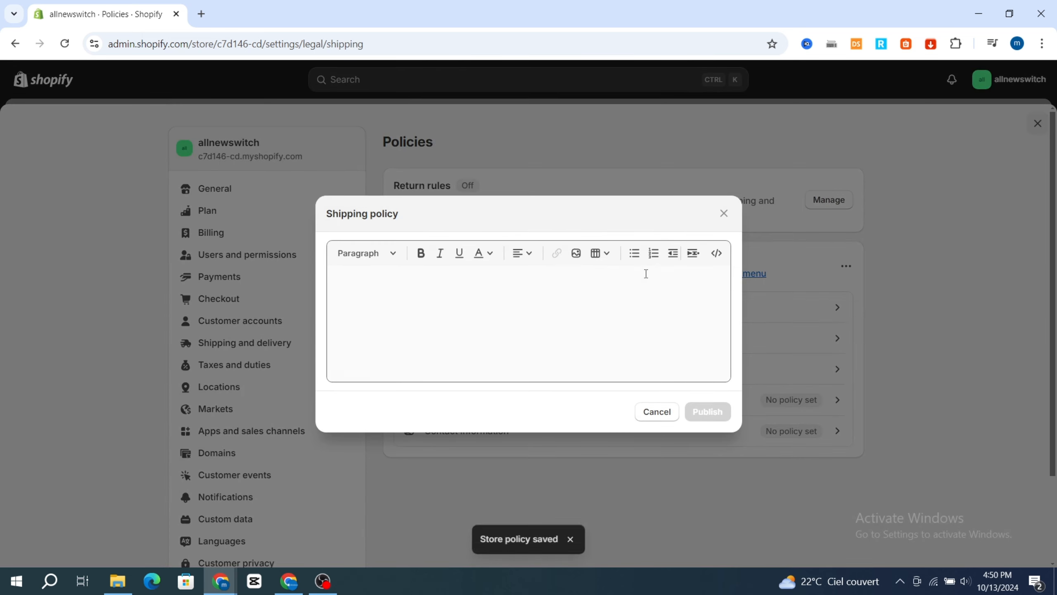
pyautogui.click(527, 349)
pyautogui.hotkey('ctrl', 'v')
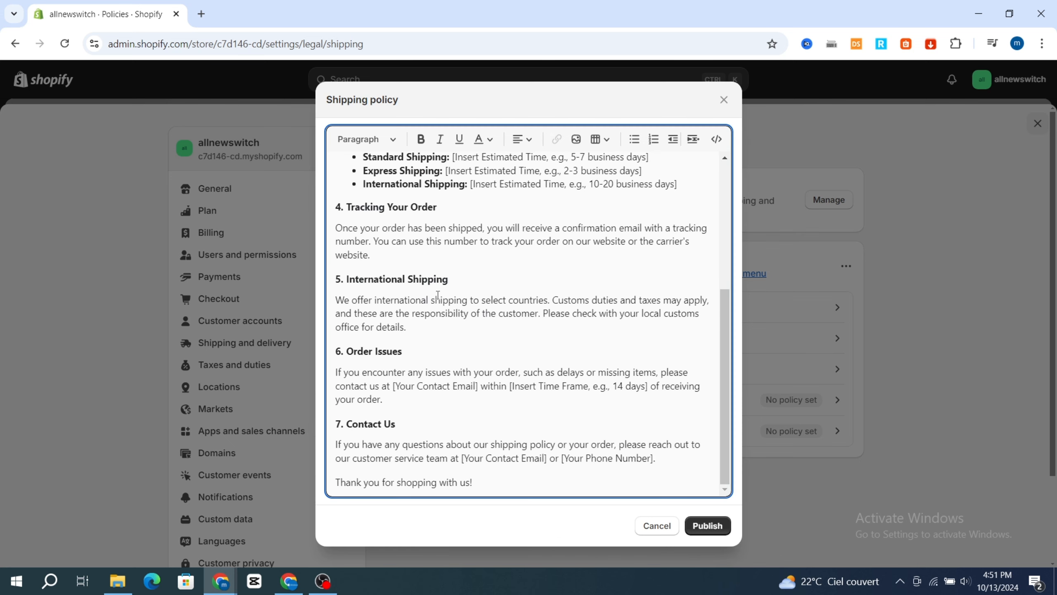
pyautogui.scroll(10, 437, 295)
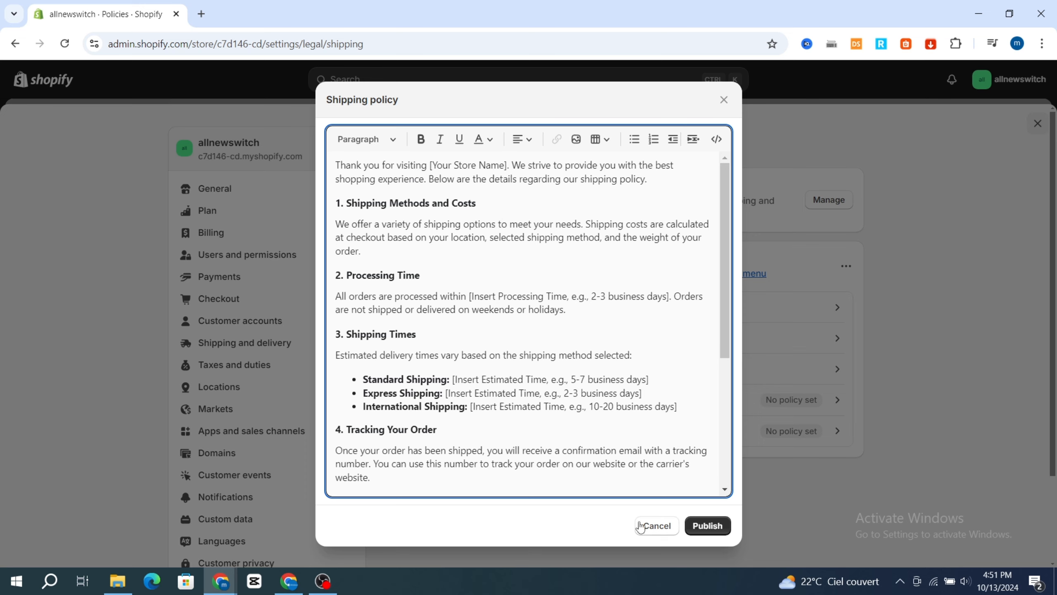
pyautogui.click(703, 529)
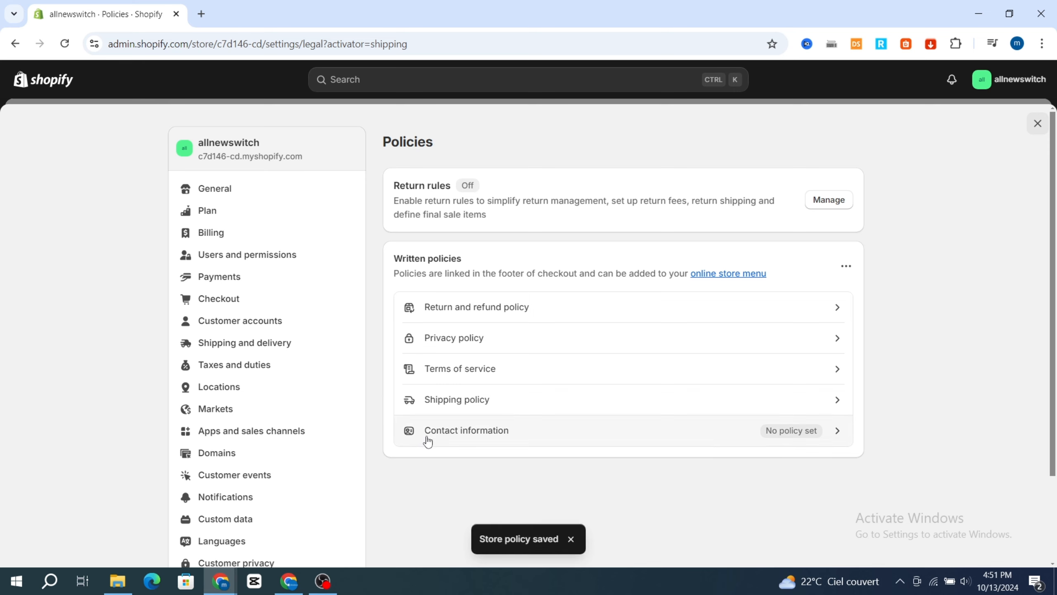
pyautogui.click(753, 435)
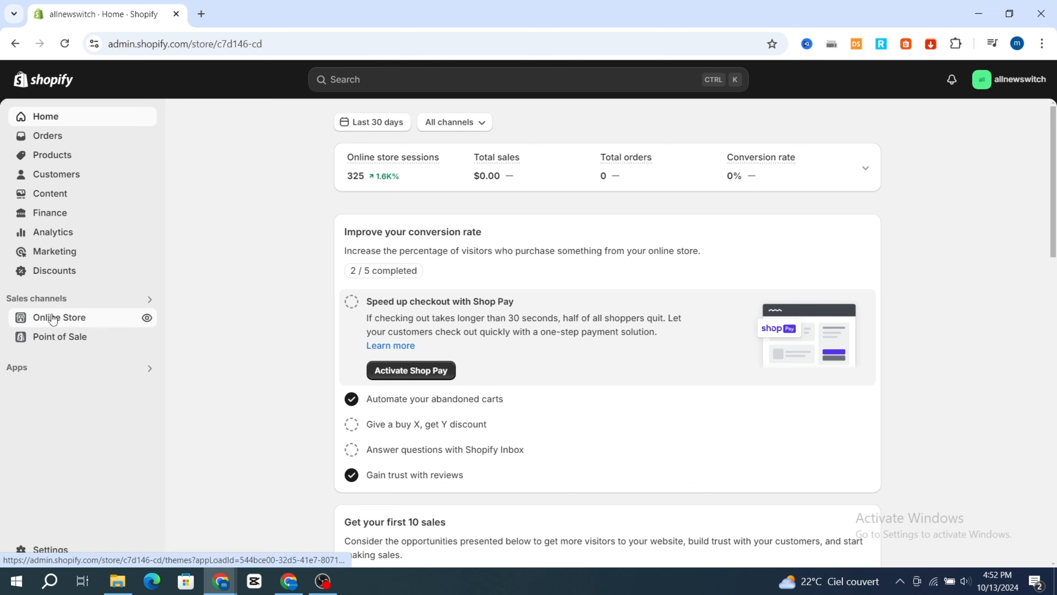
# Open the current Dawn theme for customization and select its Footer section
pyautogui.click(54, 318)
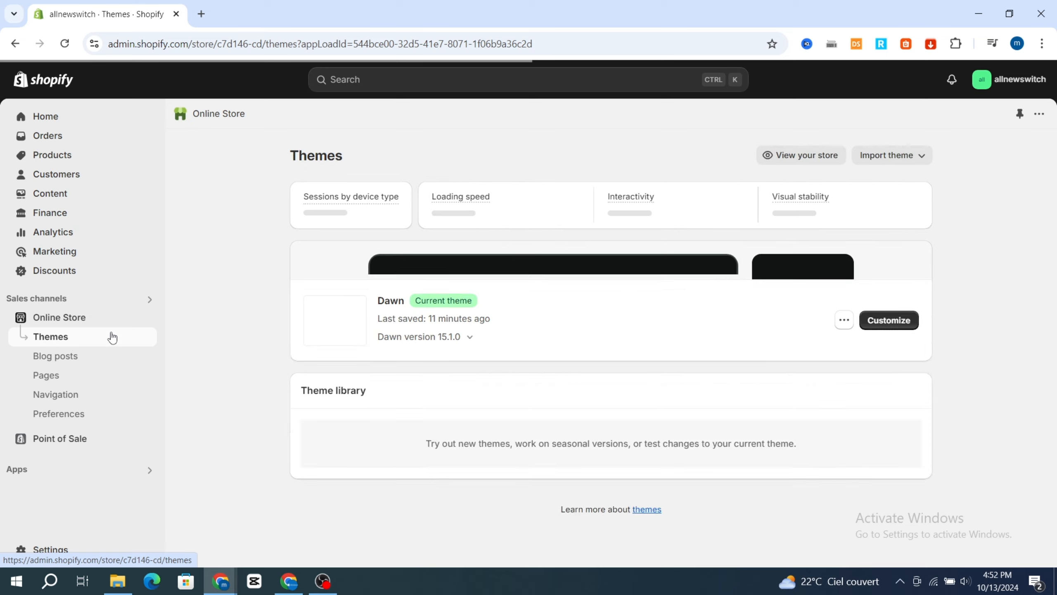
pyautogui.click(880, 477)
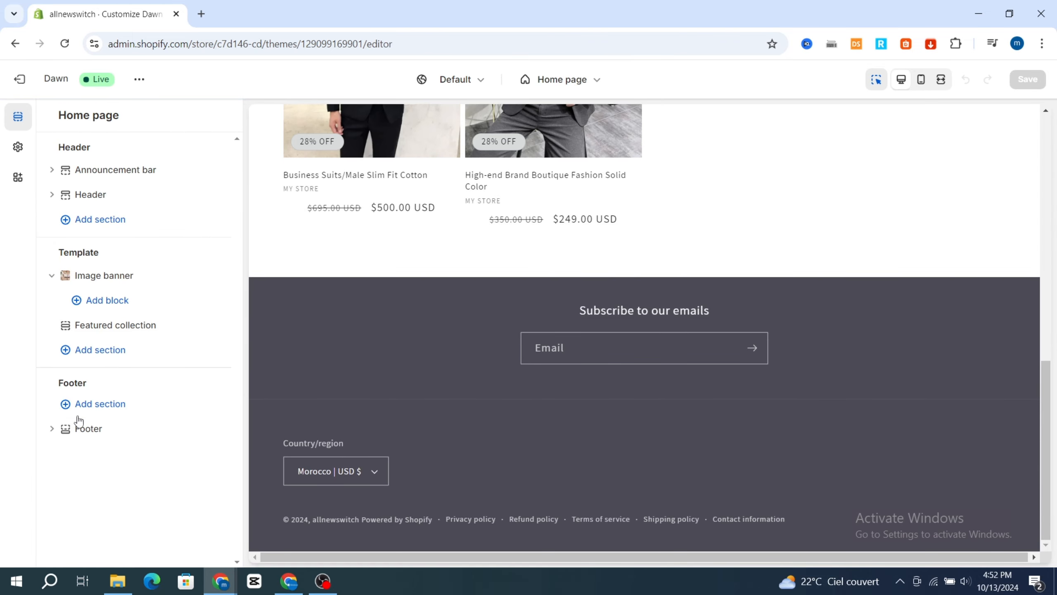
pyautogui.click(88, 429)
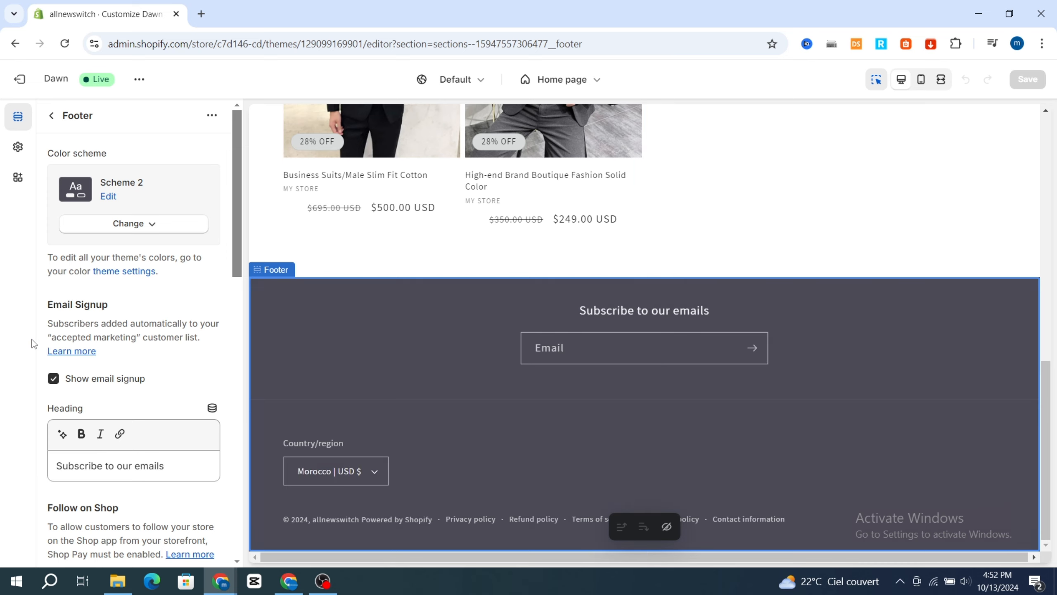
# Disable Show policy links in the Footer section's settings and save the theme
pyautogui.scroll(-8, 117, 445)
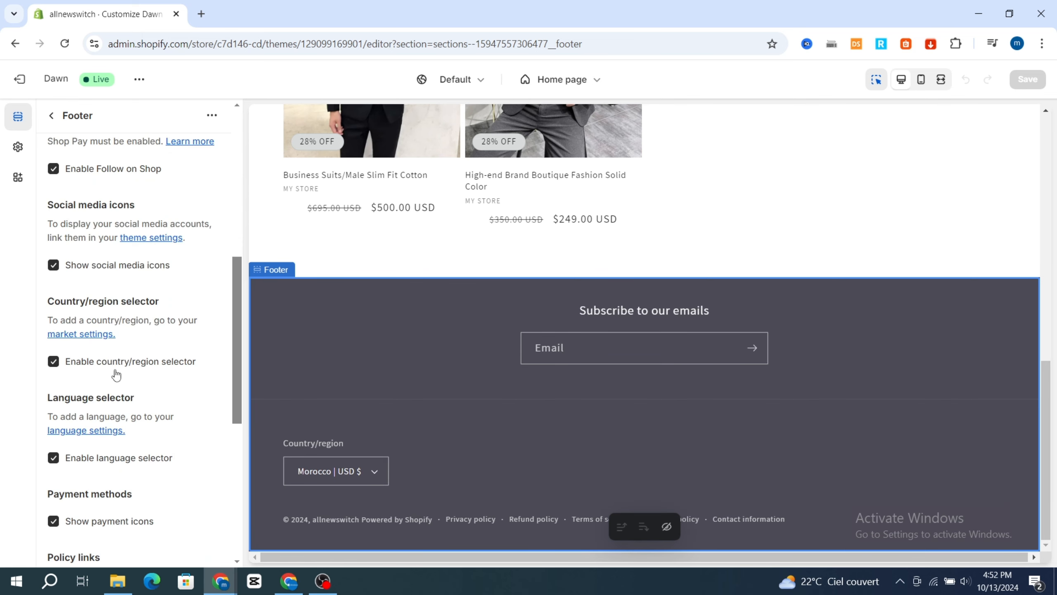
pyautogui.scroll(-3, 68, 444)
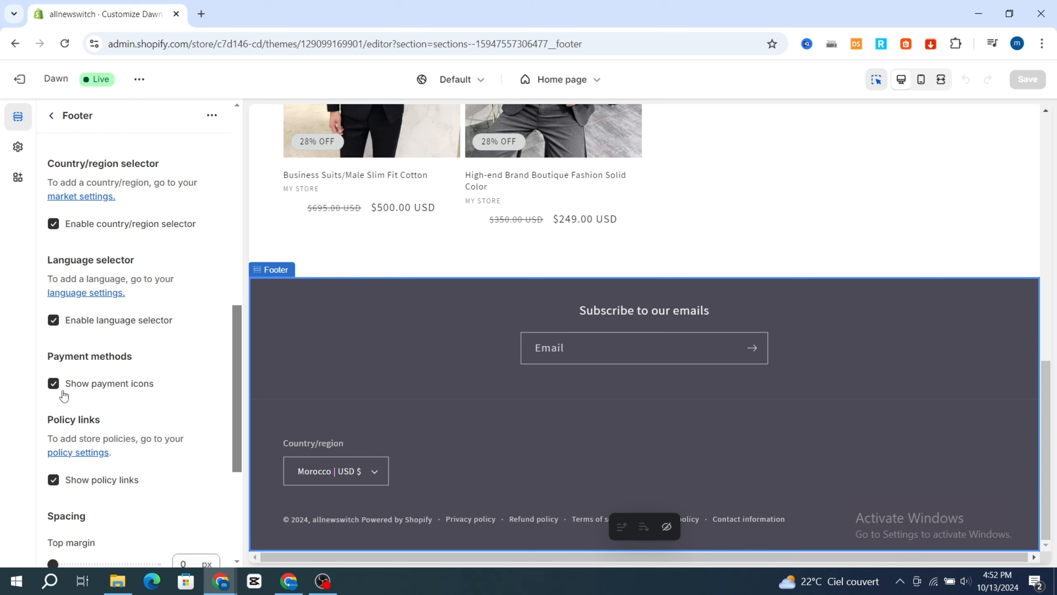
pyautogui.scroll(-5, 66, 400)
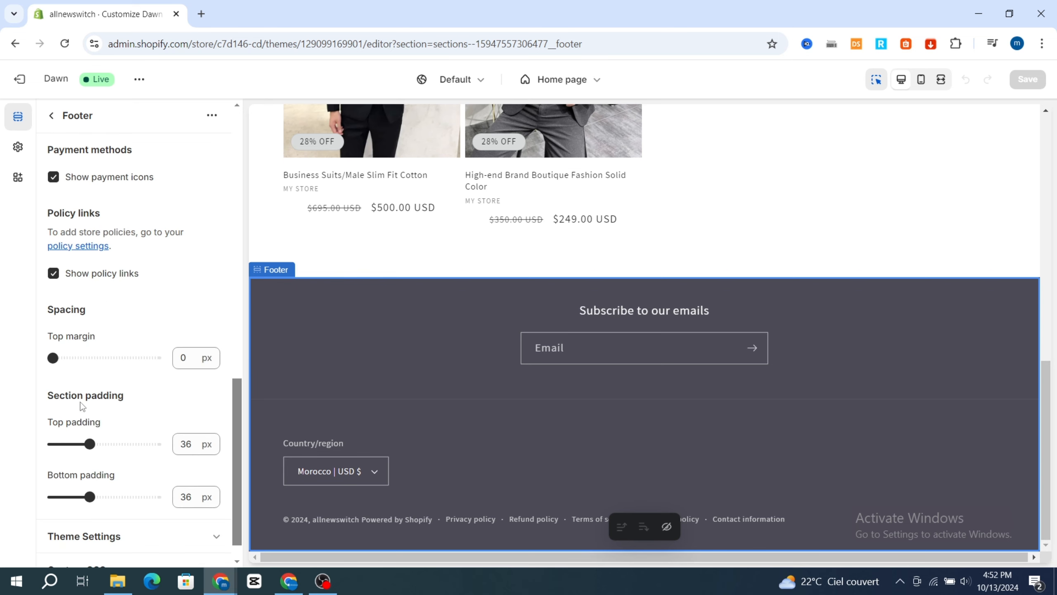
pyautogui.click(53, 274)
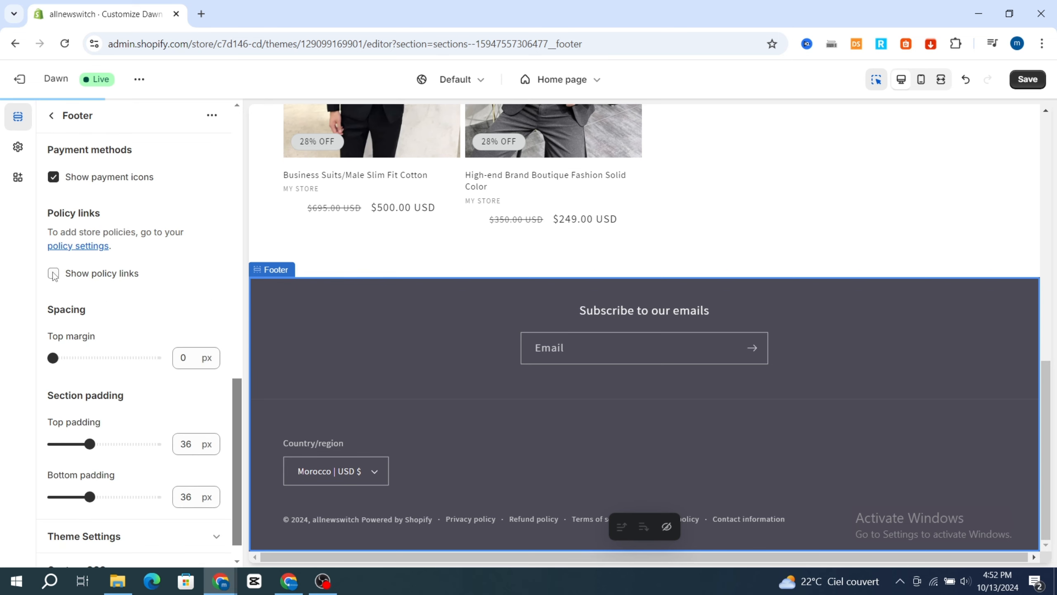
pyautogui.click(1027, 80)
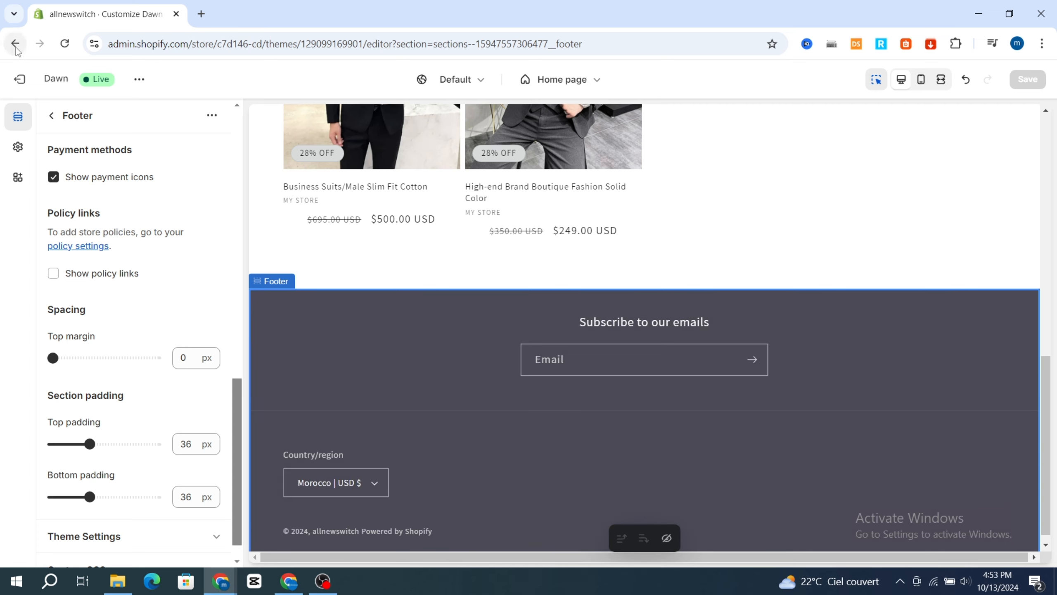
# Exit the theme editor and open the Footer menu from the online store's Navigation page
pyautogui.click(21, 79)
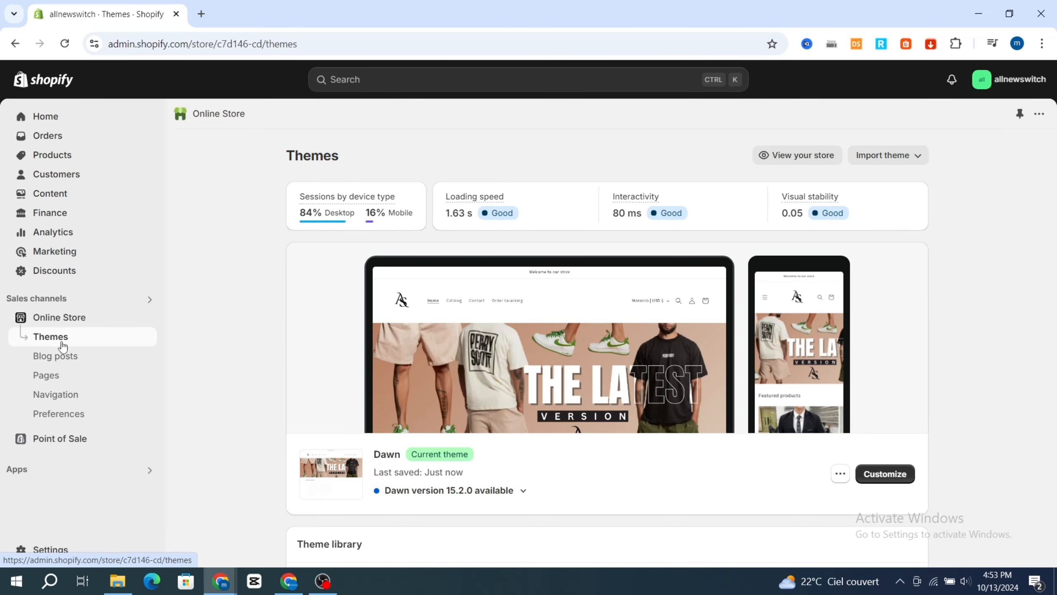
pyautogui.click(45, 396)
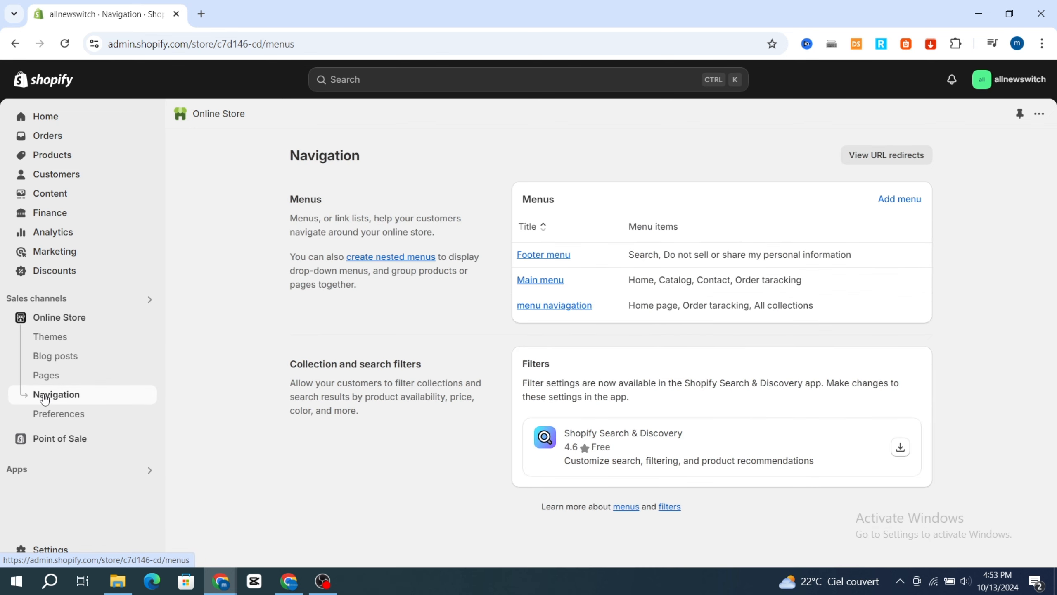
pyautogui.click(541, 257)
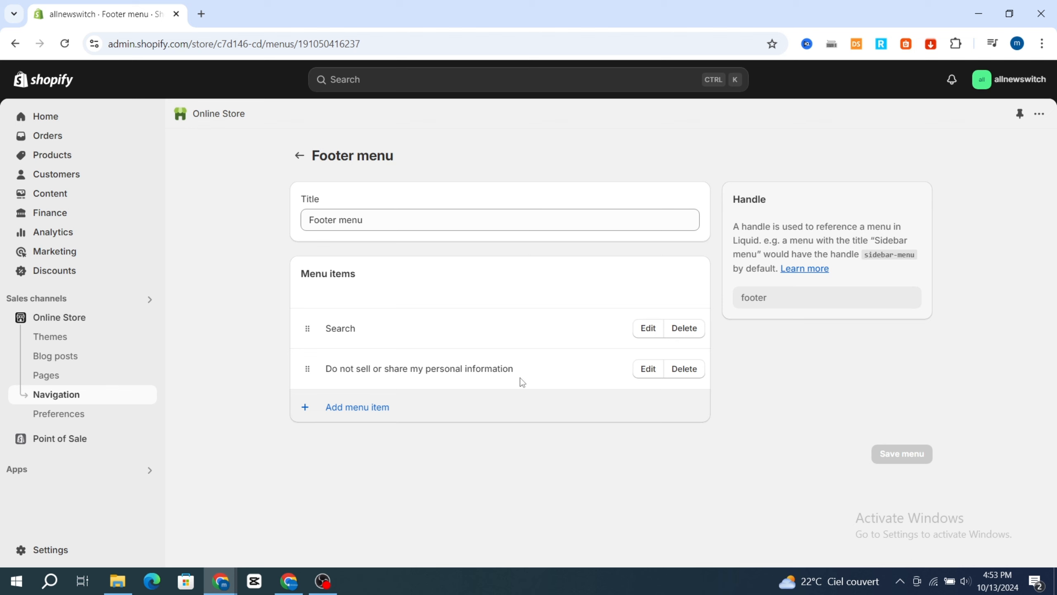
# Delete the items "Do not sell or share my personal information" and "Search" from the Footer menu
pyautogui.click(689, 373)
pyautogui.click(703, 360)
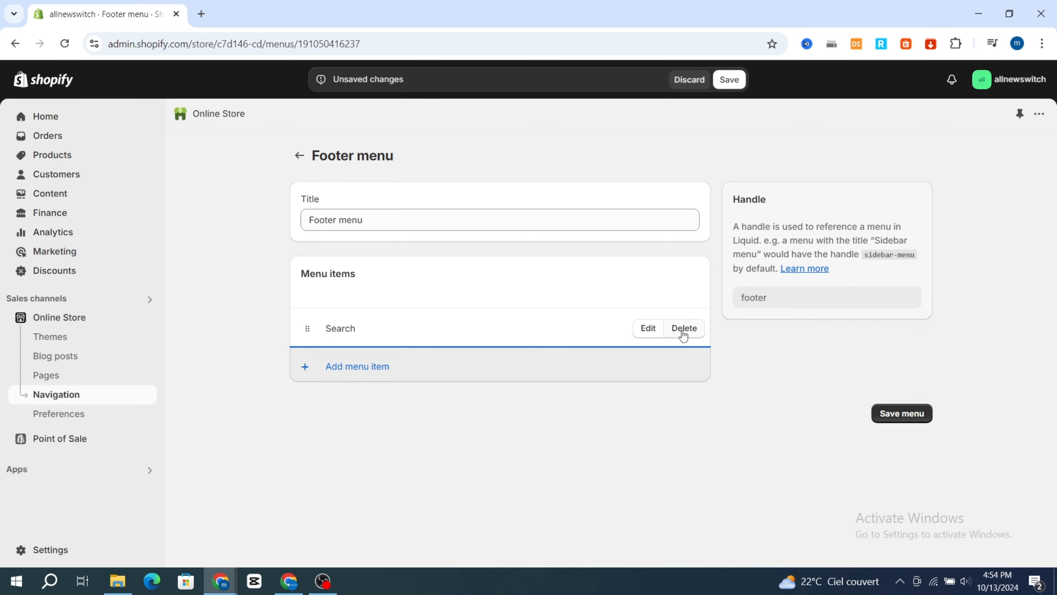
pyautogui.click(683, 331)
pyautogui.click(716, 356)
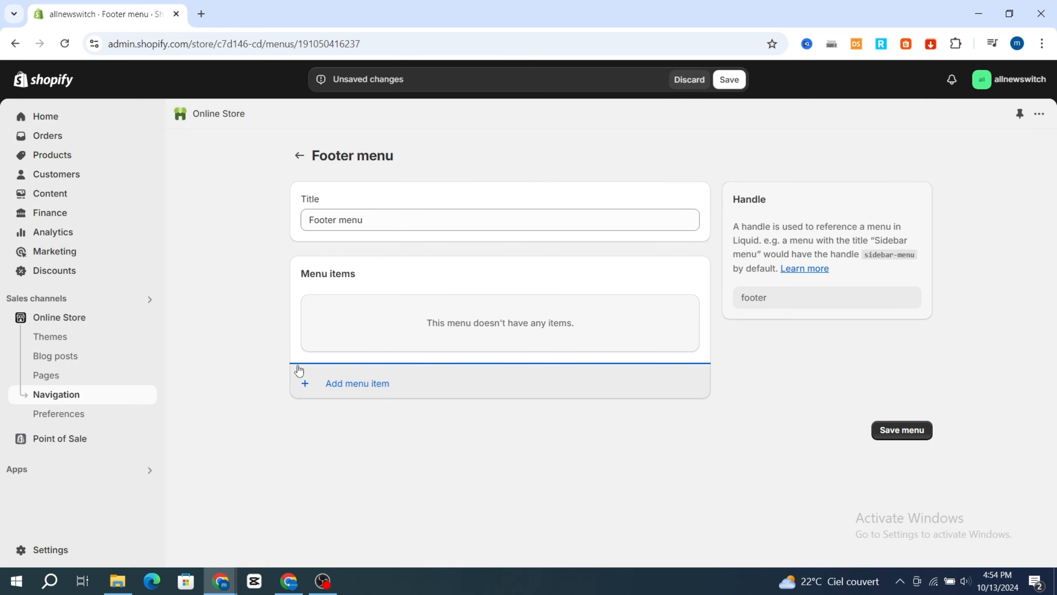
# Add a Footer menu item linking to the Terms of Service policy
pyautogui.click(374, 389)
pyautogui.click(860, 205)
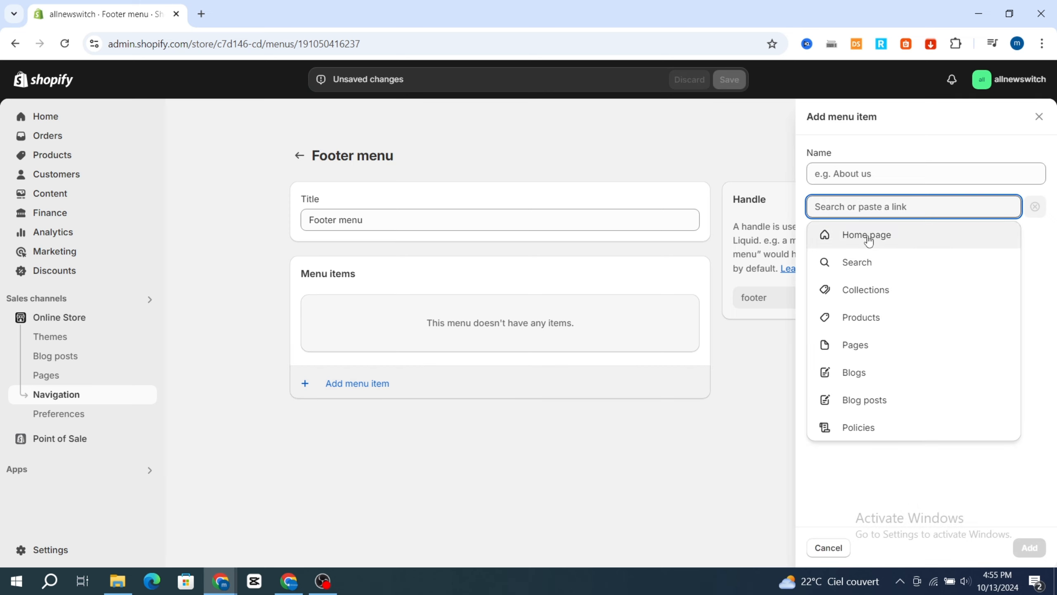
pyautogui.click(845, 434)
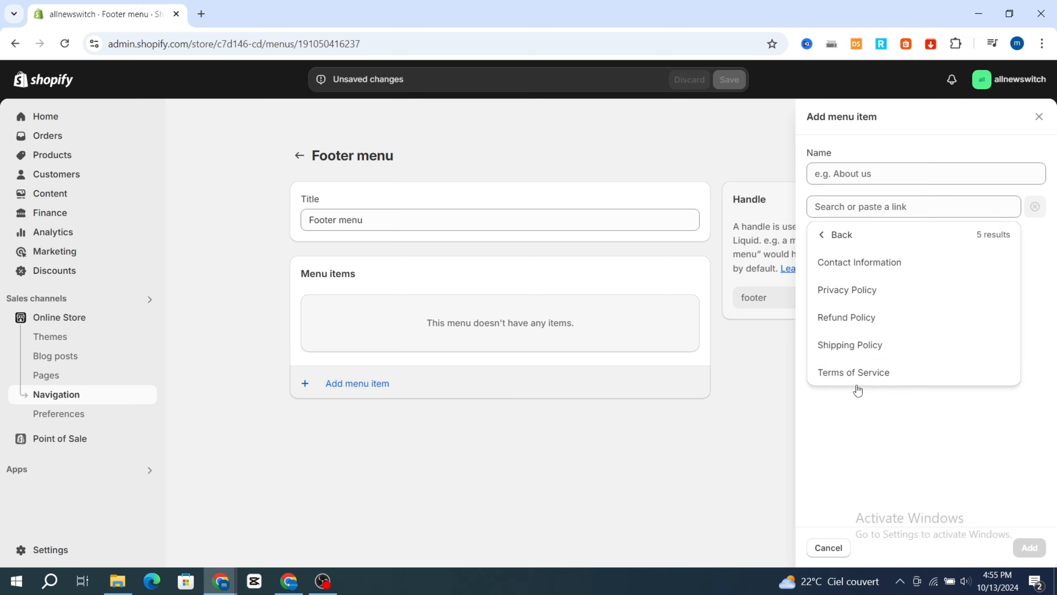
pyautogui.click(844, 375)
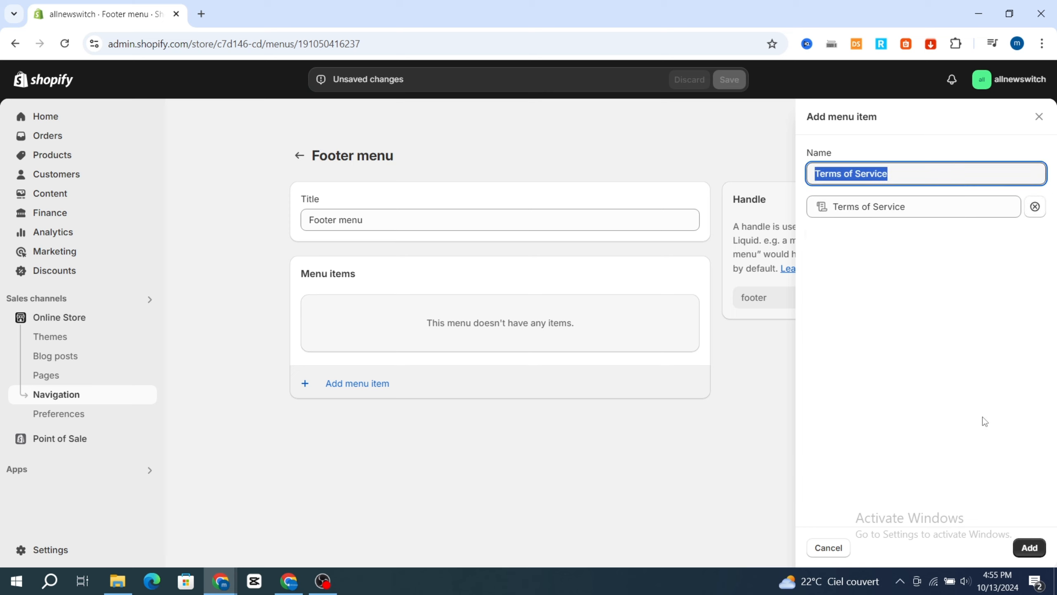
pyautogui.click(1041, 544)
# Add a Footer menu item linking to the Shipping Policy
pyautogui.click(355, 367)
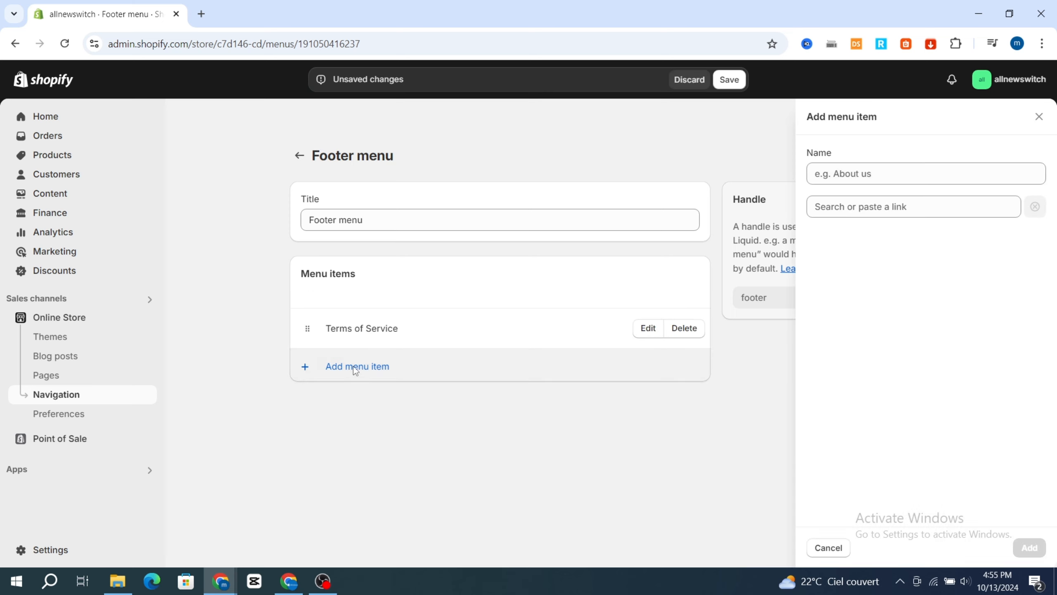
pyautogui.click(874, 207)
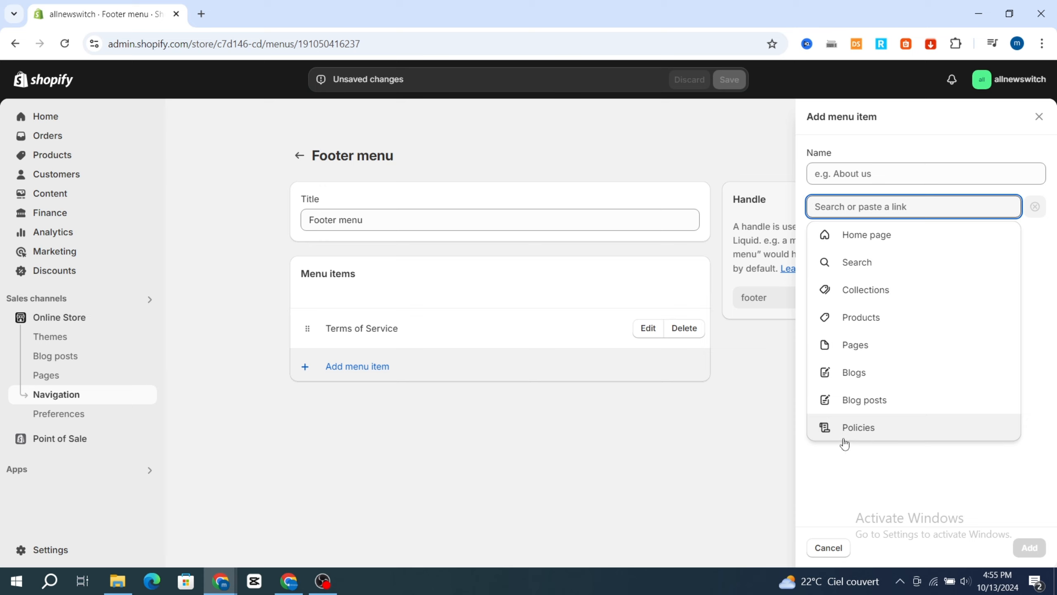
pyautogui.click(845, 440)
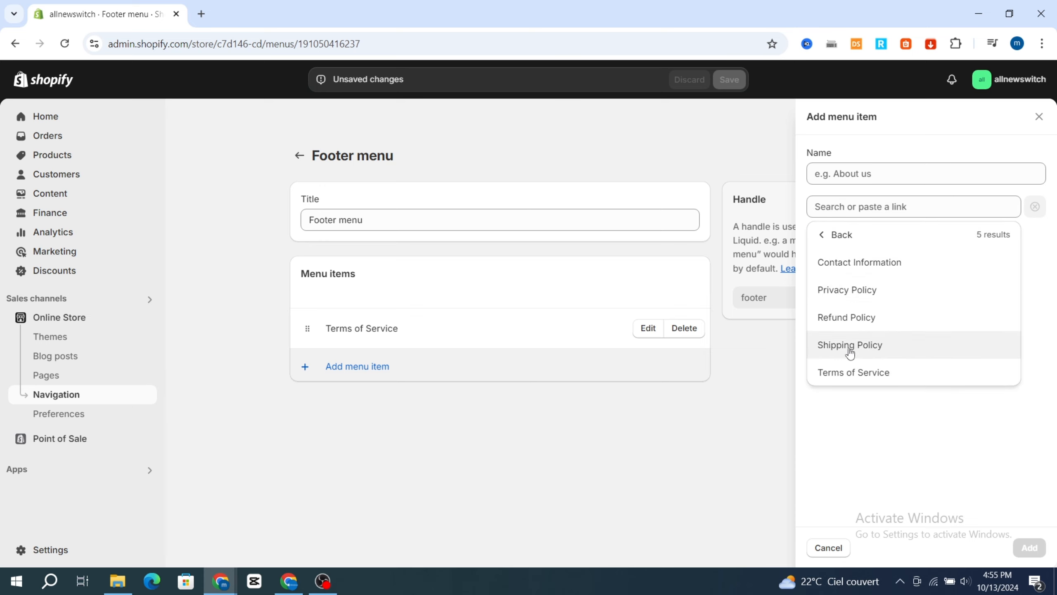
pyautogui.click(850, 348)
pyautogui.click(1029, 547)
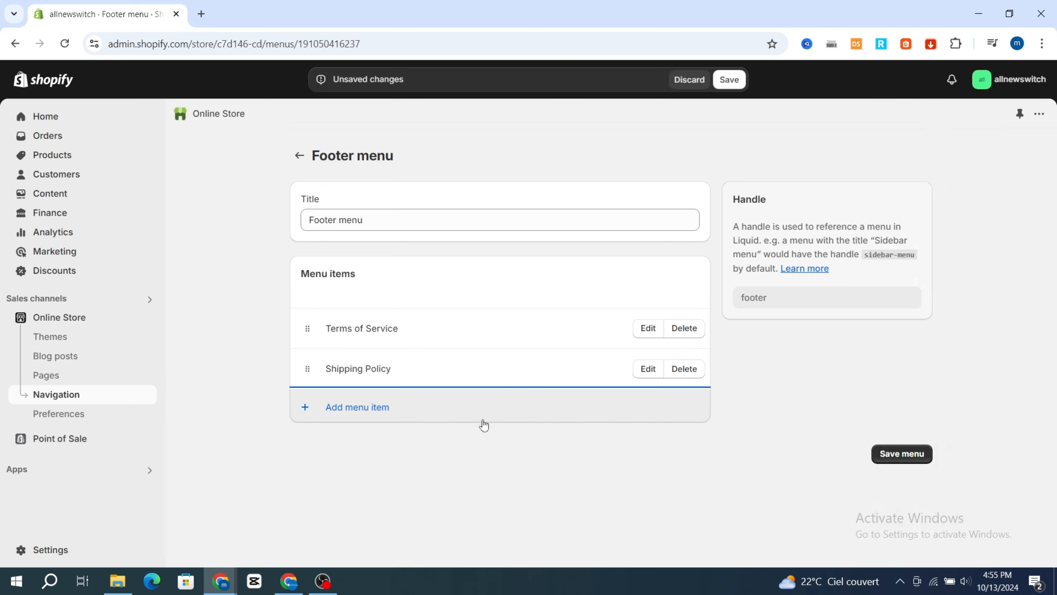
# Add a Footer menu item linking to the Refund Policy
pyautogui.click(355, 407)
pyautogui.click(893, 206)
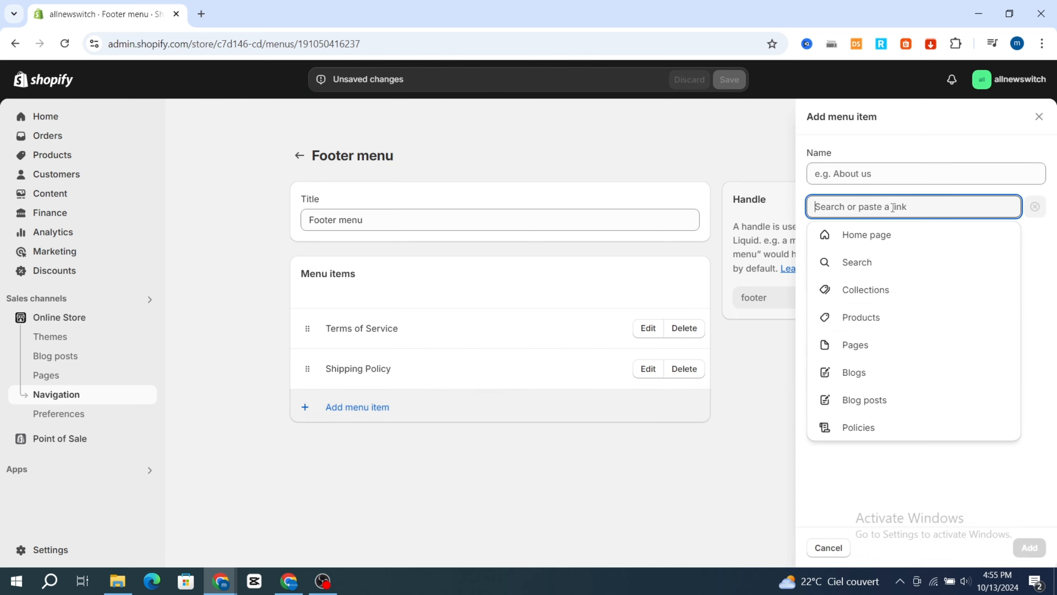
pyautogui.click(853, 427)
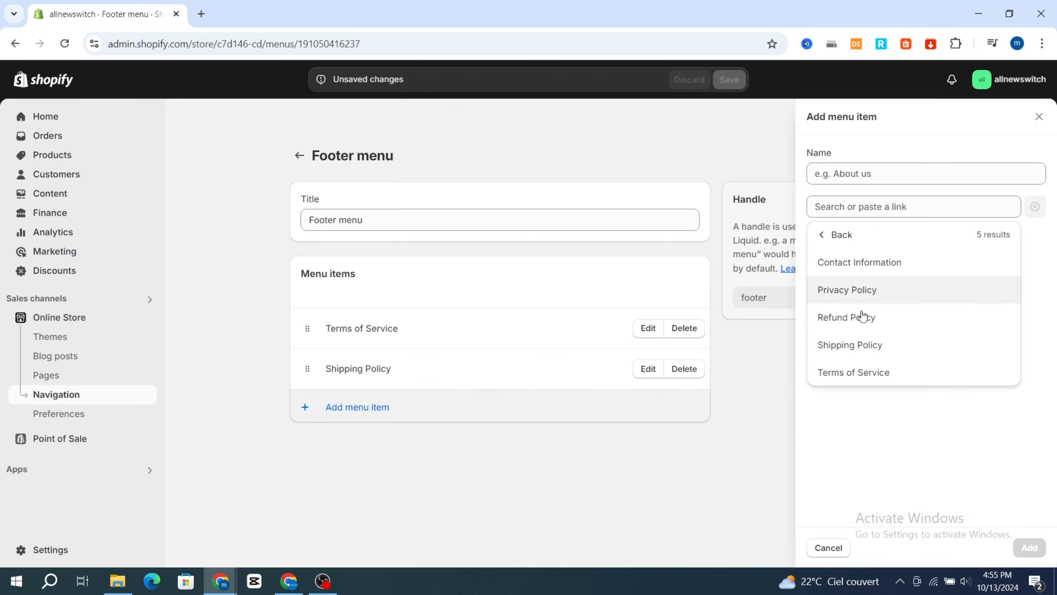
pyautogui.click(848, 320)
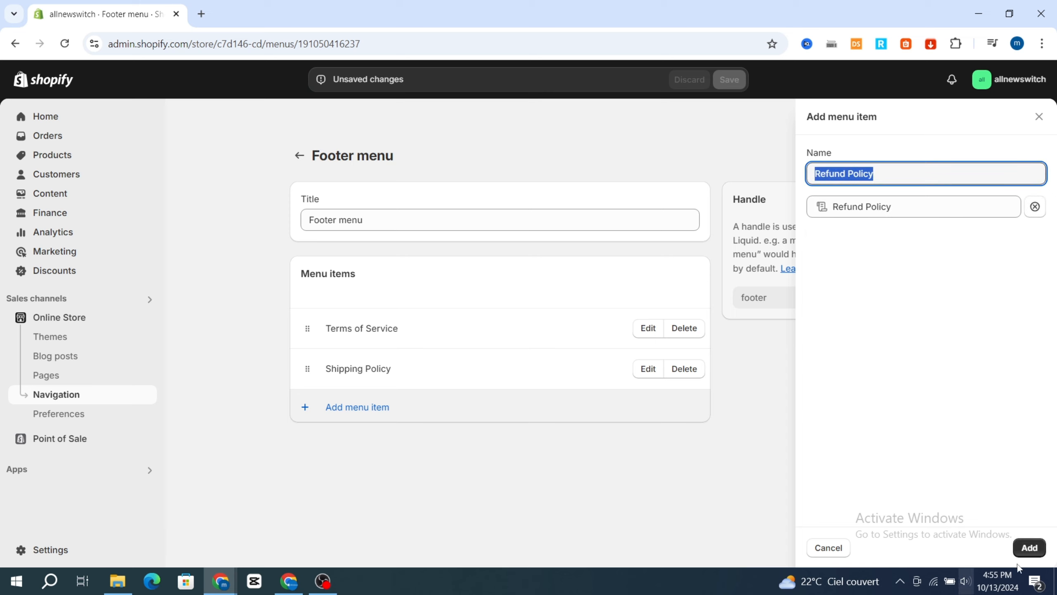
pyautogui.press('Return')
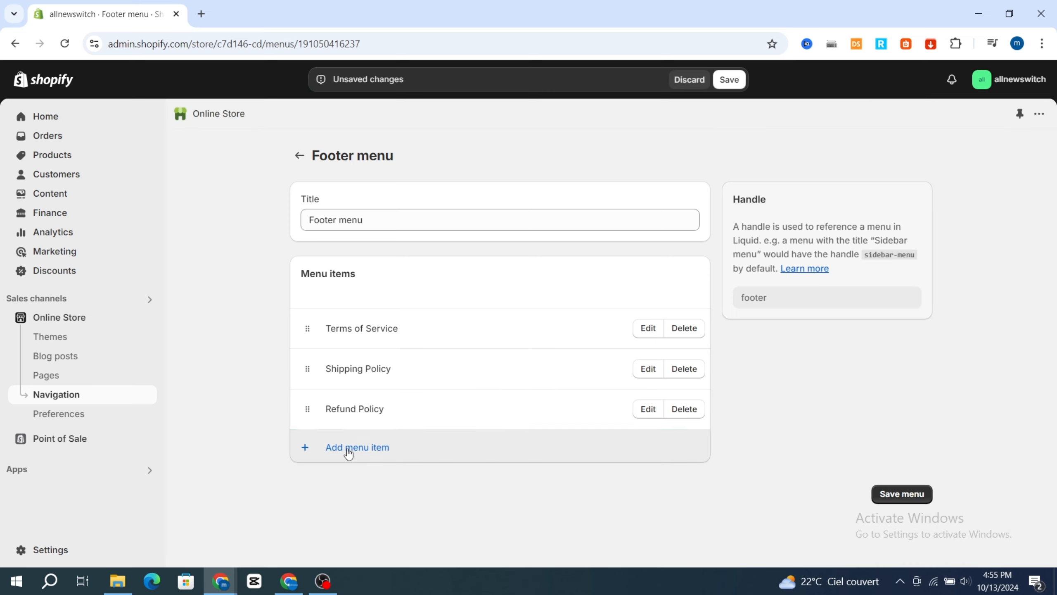
# Add a Footer menu item linking to the Privacy Policy
pyautogui.click(348, 448)
pyautogui.click(873, 208)
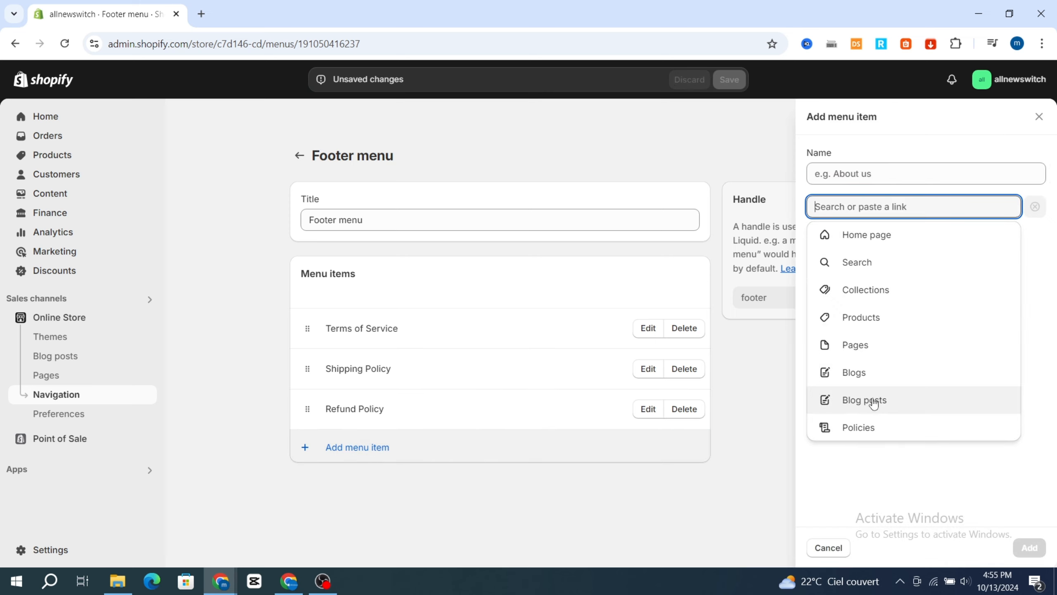
pyautogui.click(857, 427)
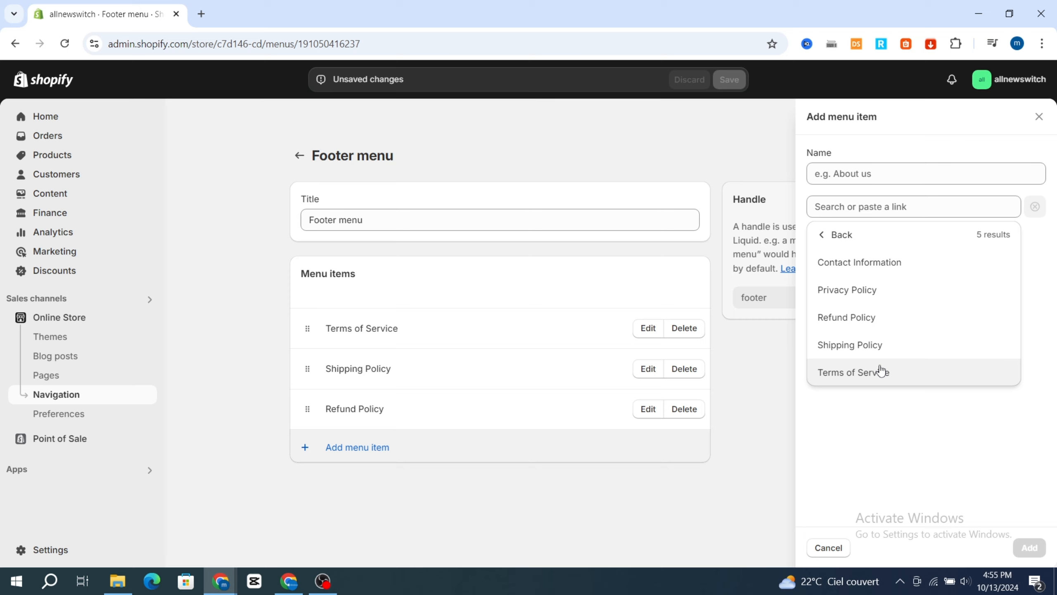
pyautogui.click(836, 297)
pyautogui.click(1029, 548)
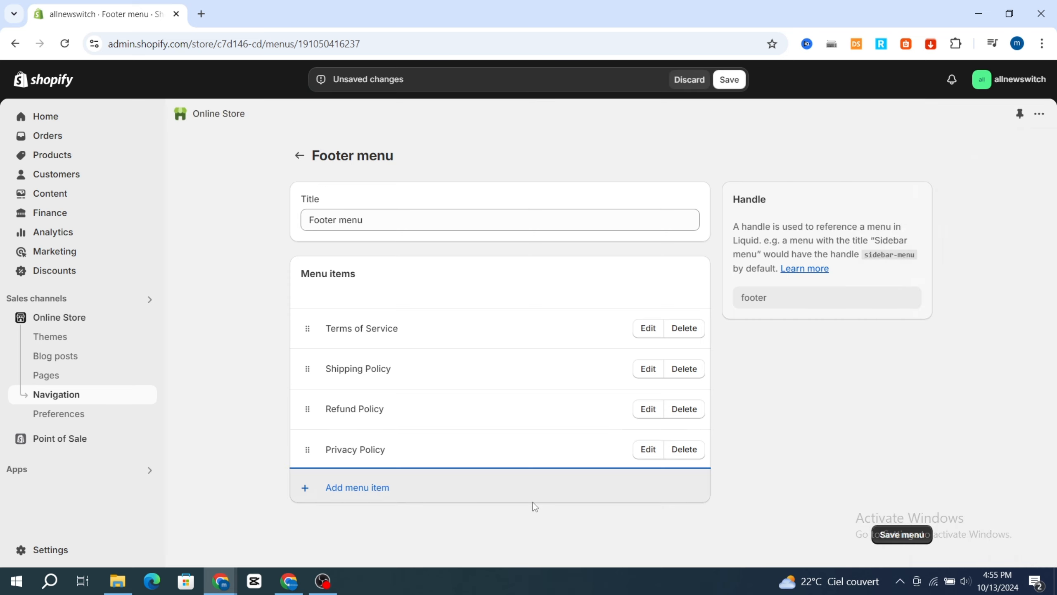
# Add a Footer menu item linking to the Contact Information policy and save the menu
pyautogui.click(371, 488)
pyautogui.click(874, 206)
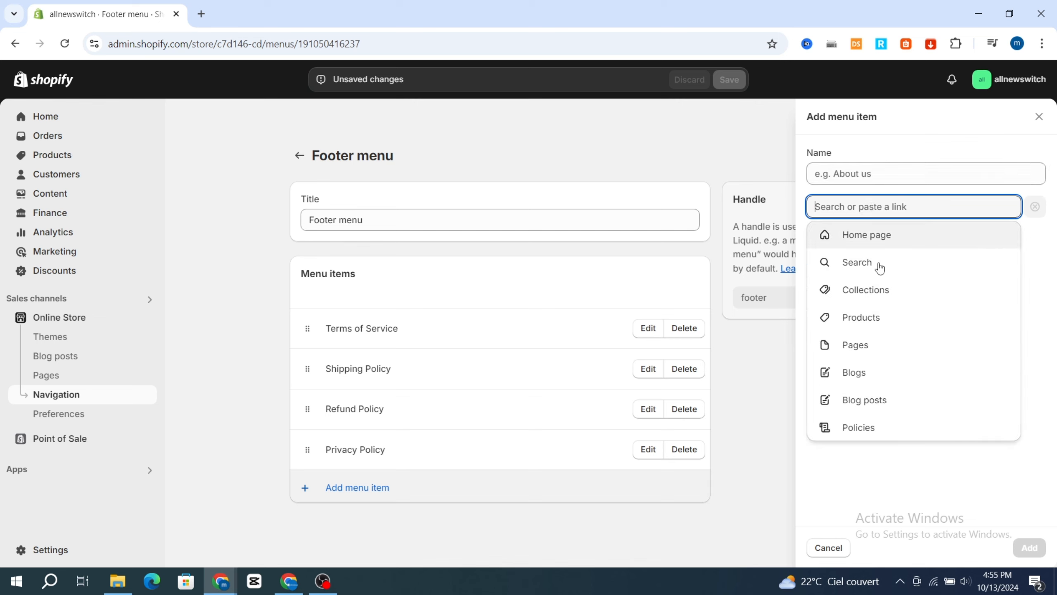
pyautogui.click(868, 425)
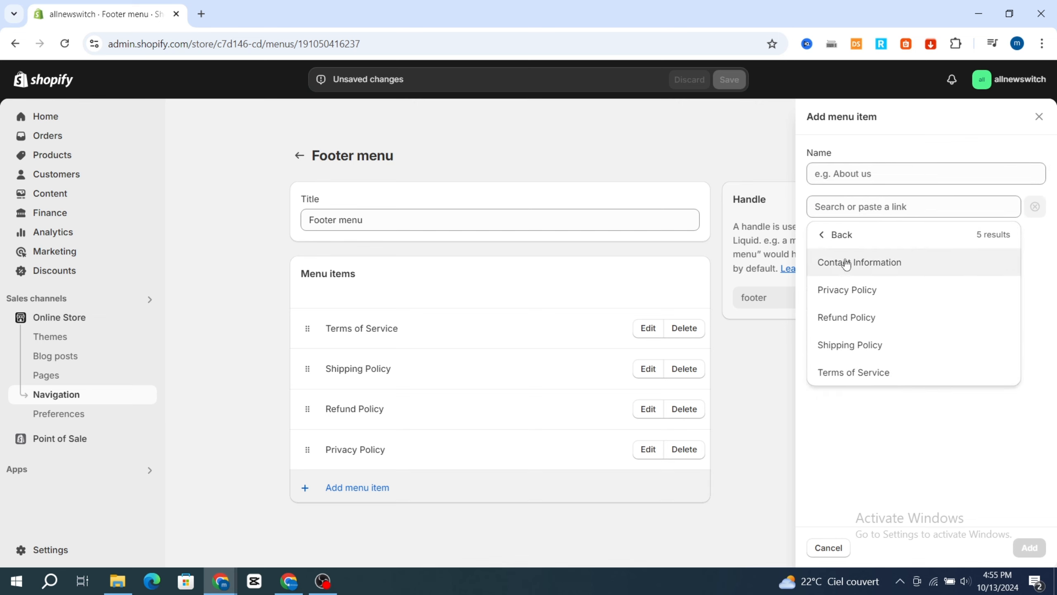
pyautogui.click(851, 262)
pyautogui.click(1028, 548)
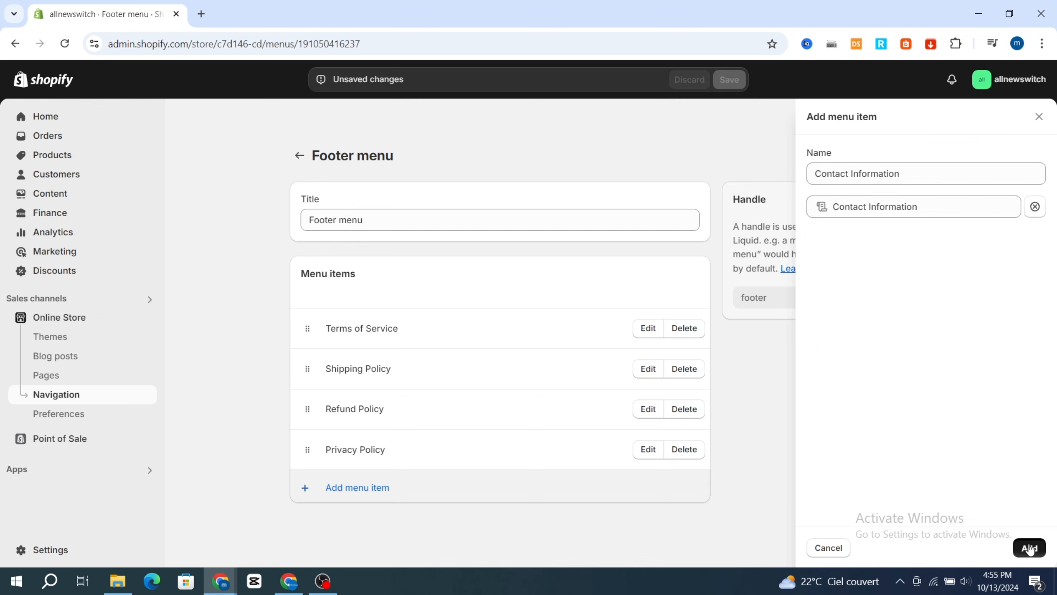
pyautogui.scroll(-1, 563, 355)
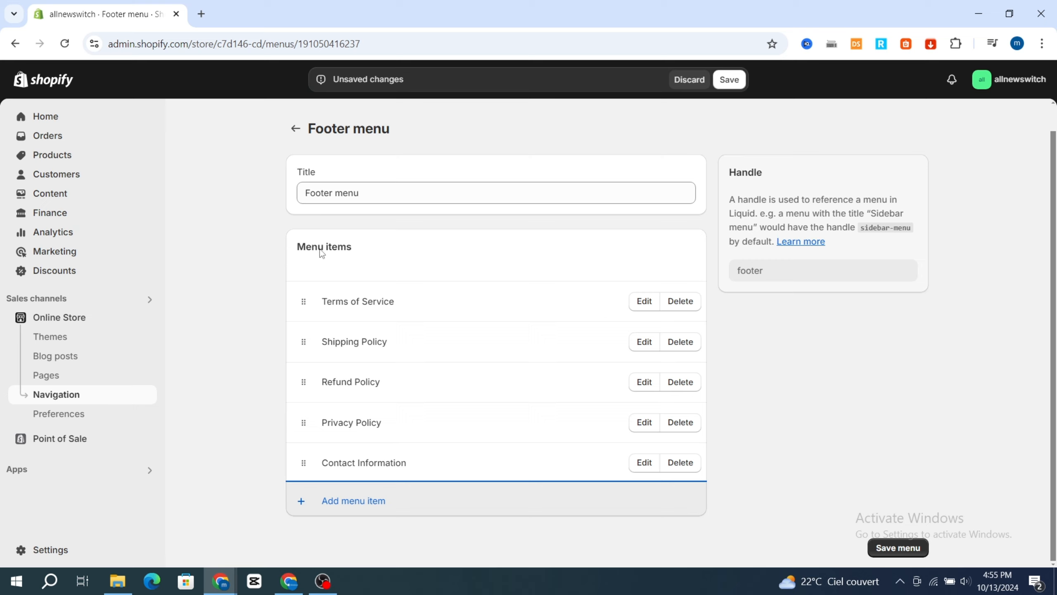
pyautogui.click(888, 548)
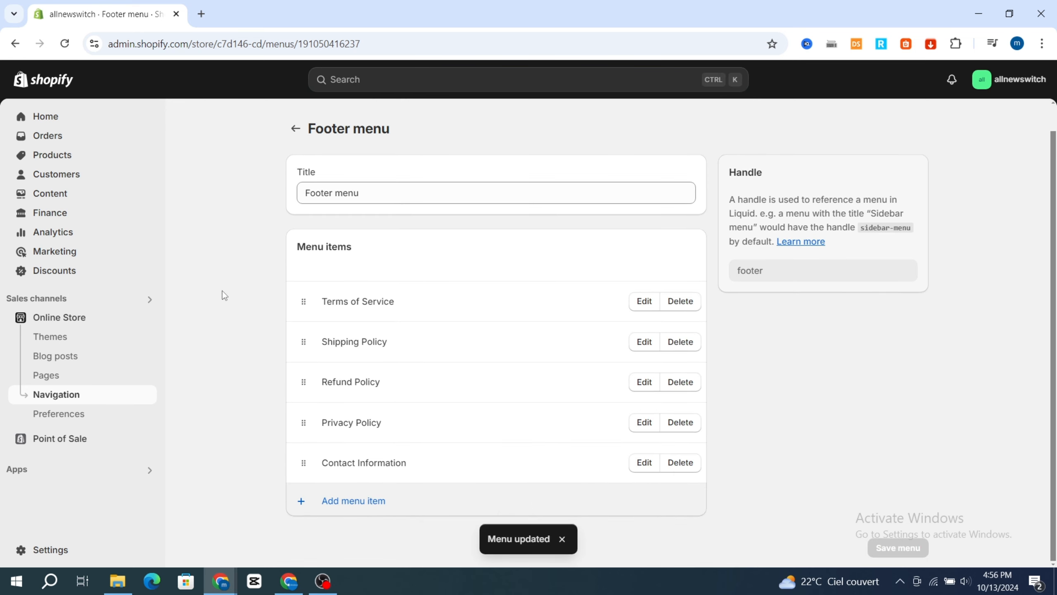
# Preview the online store briefly, return to the admin and open the current Dawn theme for customization at the home page's footer
pyautogui.click(149, 317)
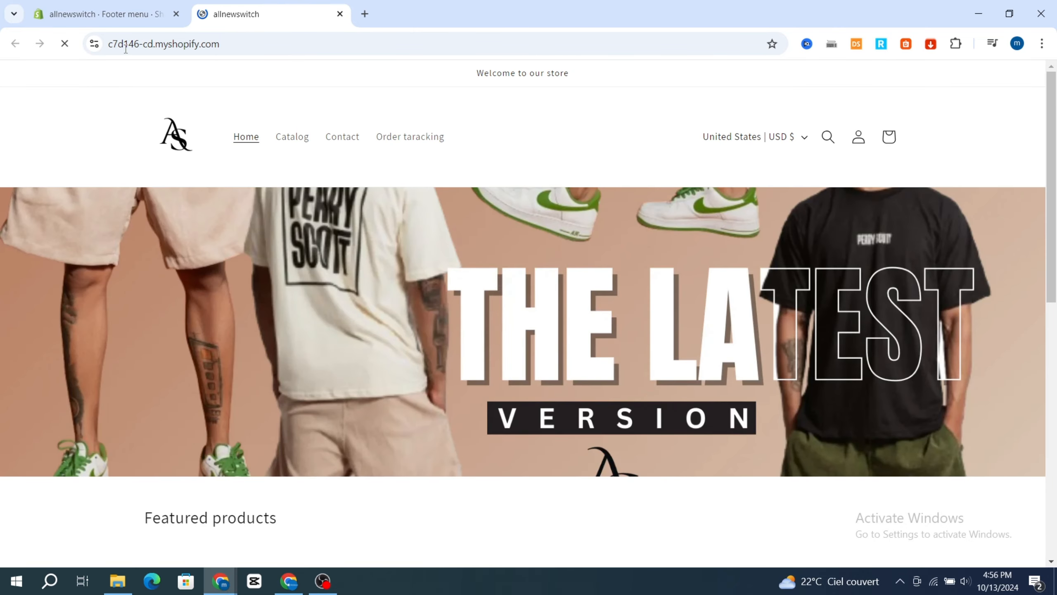
pyautogui.click(100, 14)
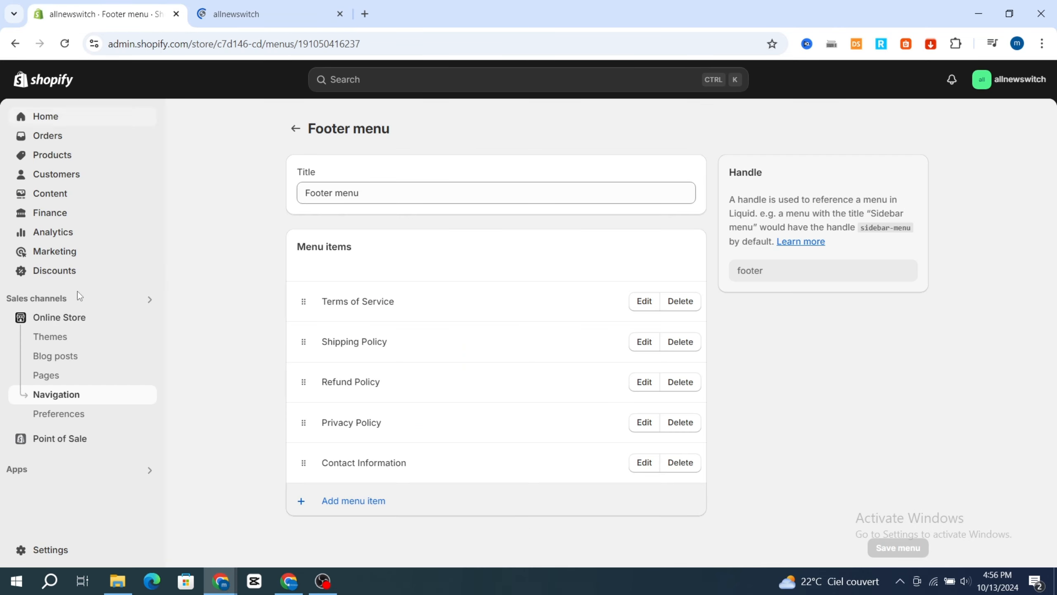
pyautogui.click(67, 338)
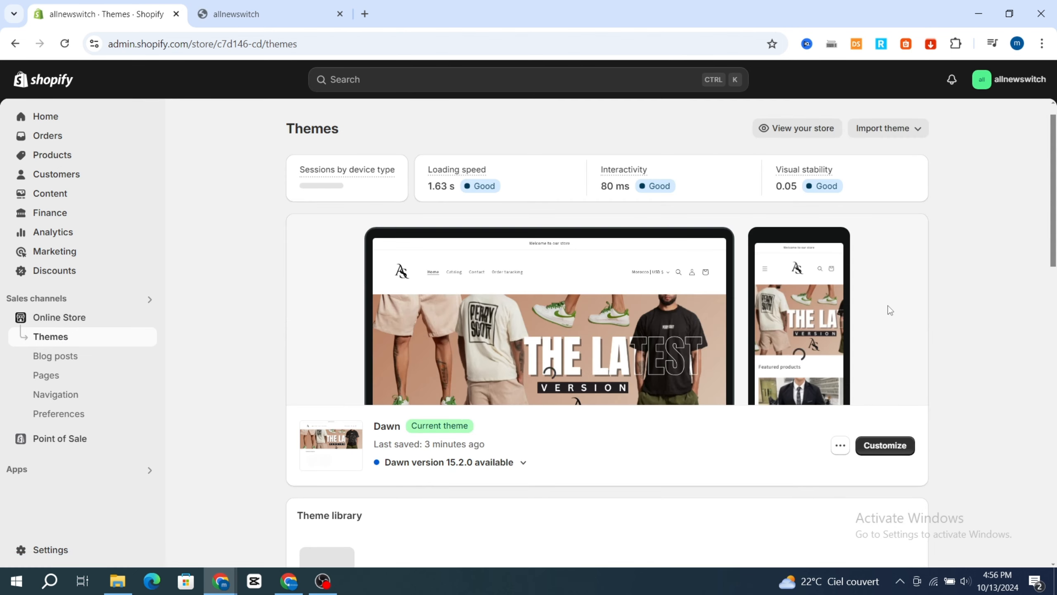
pyautogui.click(886, 446)
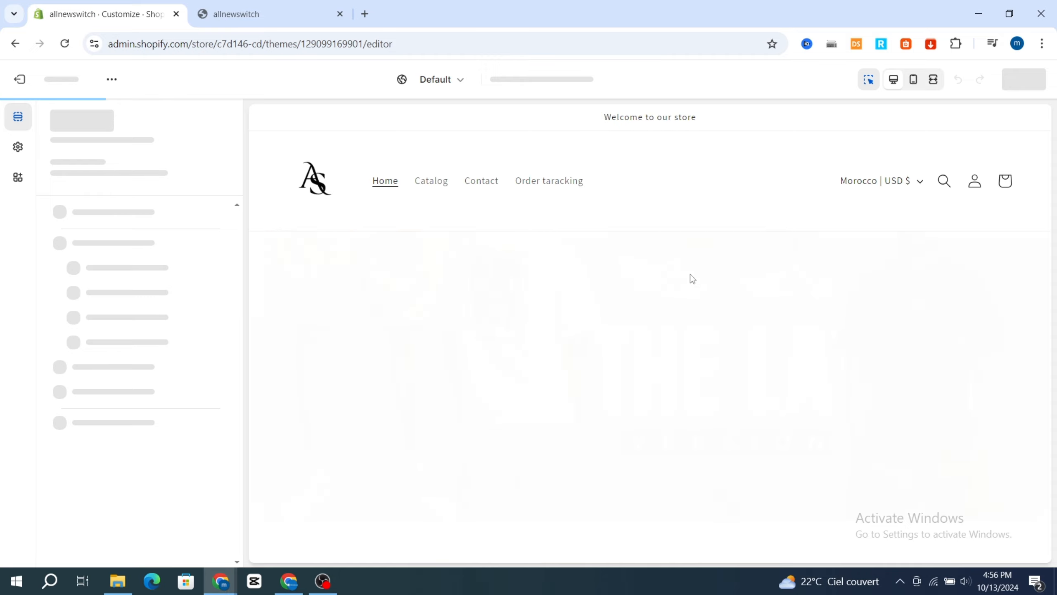
pyautogui.scroll(-5, 732, 267)
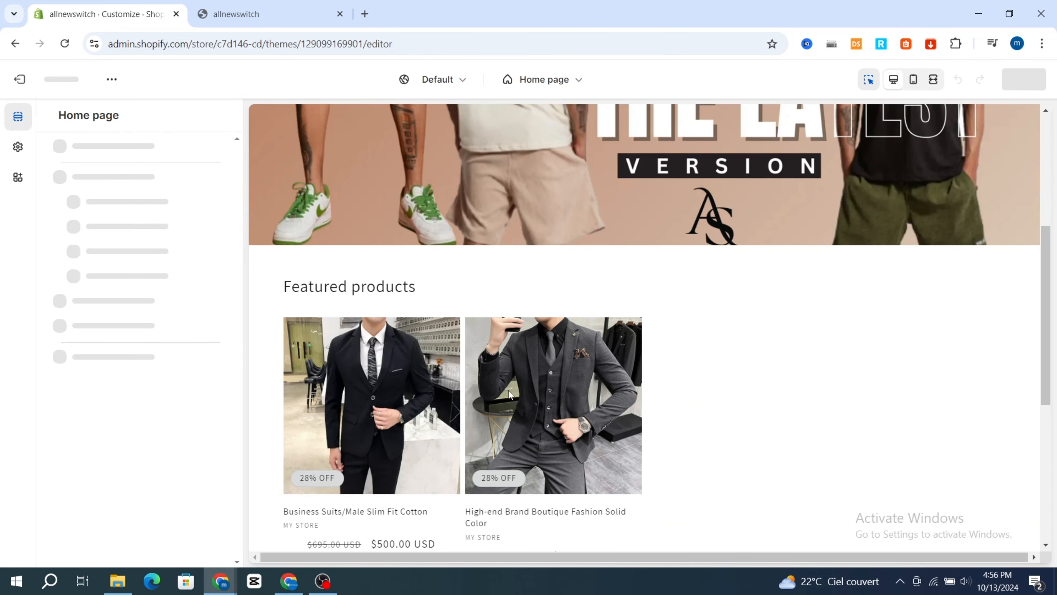
pyautogui.scroll(-5, 664, 431)
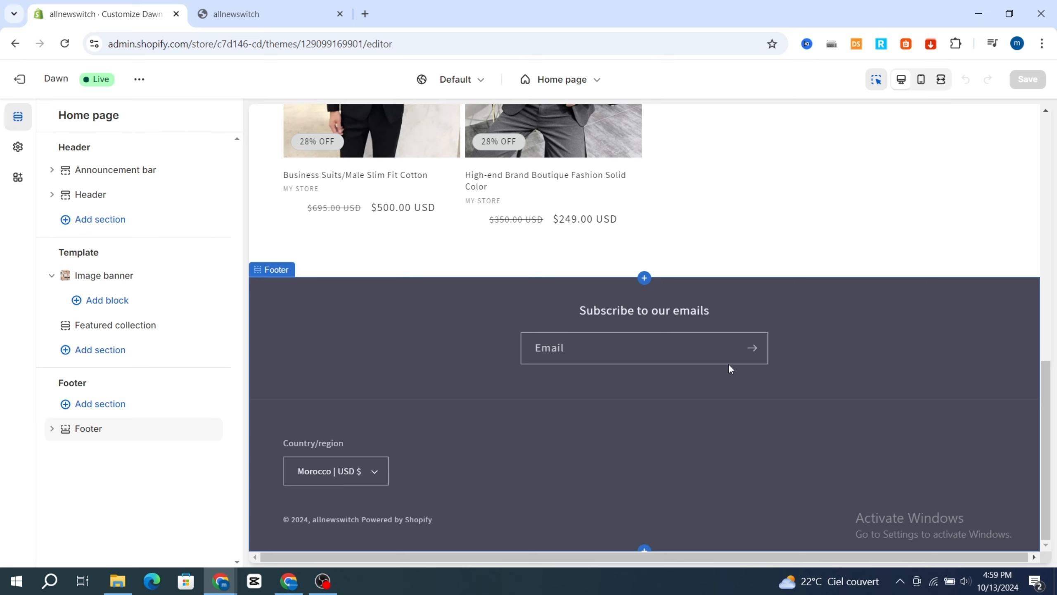
# Add a Menu block to the theme's Footer section
pyautogui.click(86, 411)
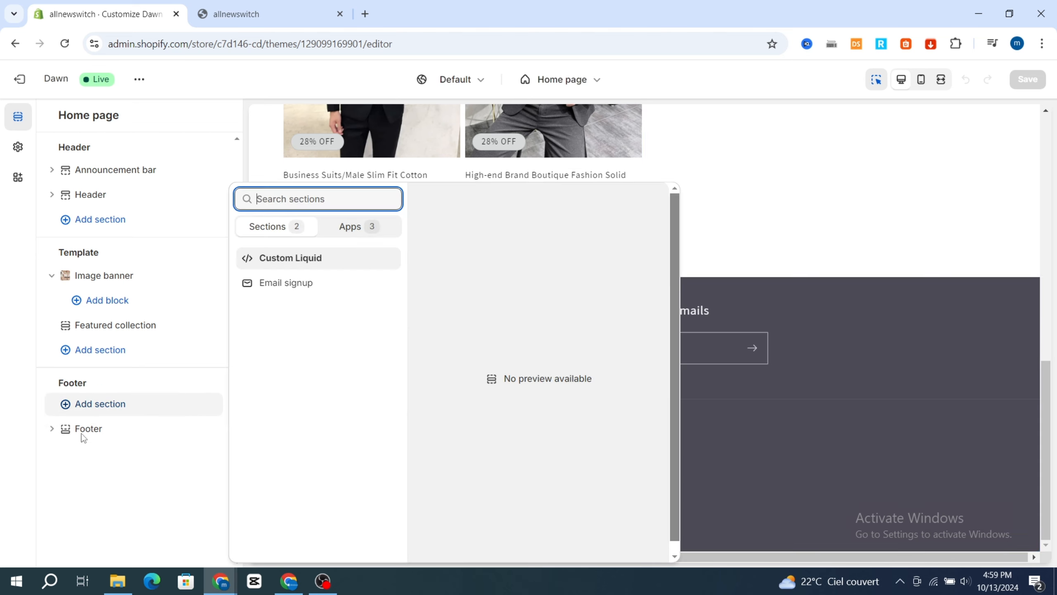
pyautogui.click(82, 435)
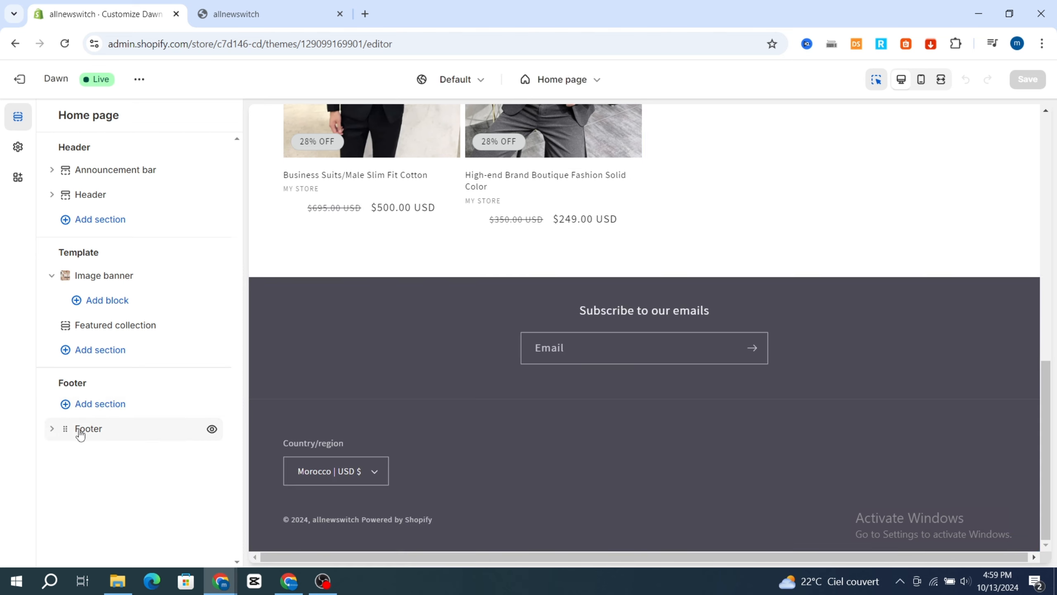
pyautogui.click(501, 456)
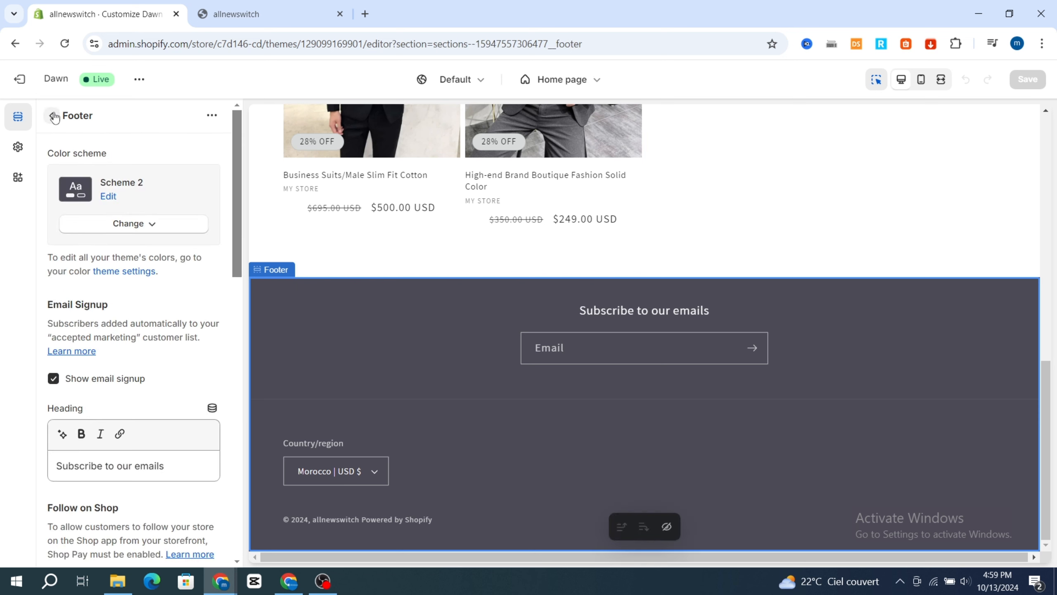
pyautogui.click(53, 116)
pyautogui.click(104, 460)
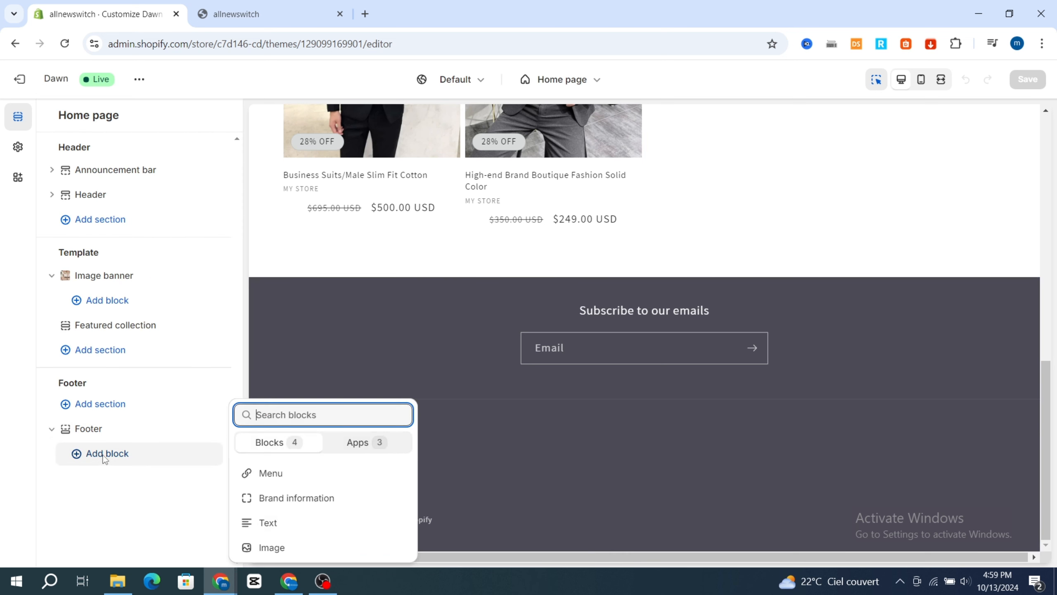
pyautogui.click(280, 474)
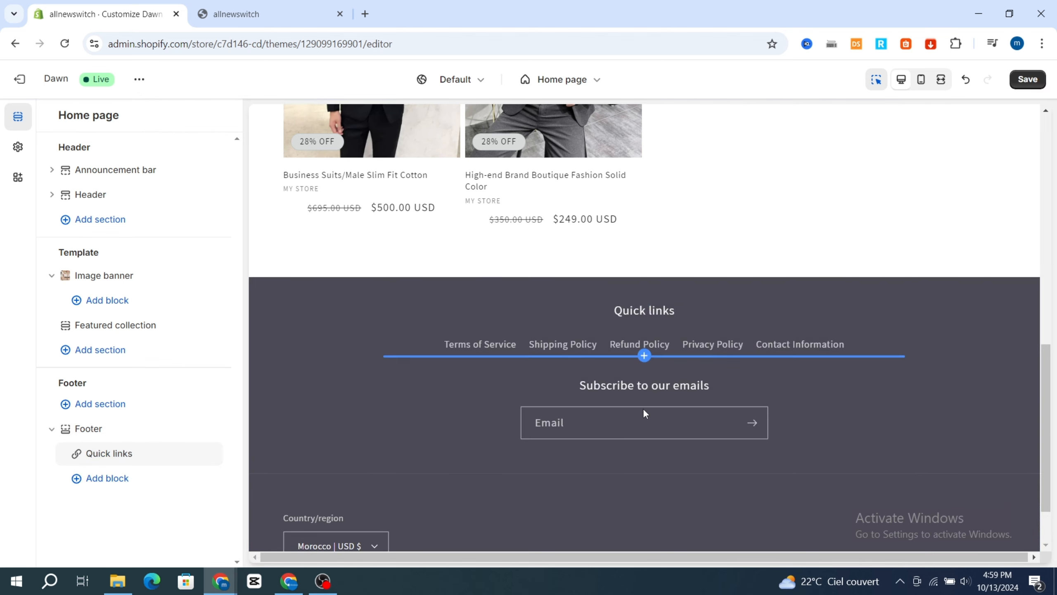
# Clear the heading "Quick links" from the footer's Menu block
pyautogui.doubleClick(630, 312)
pyautogui.doubleClick(651, 237)
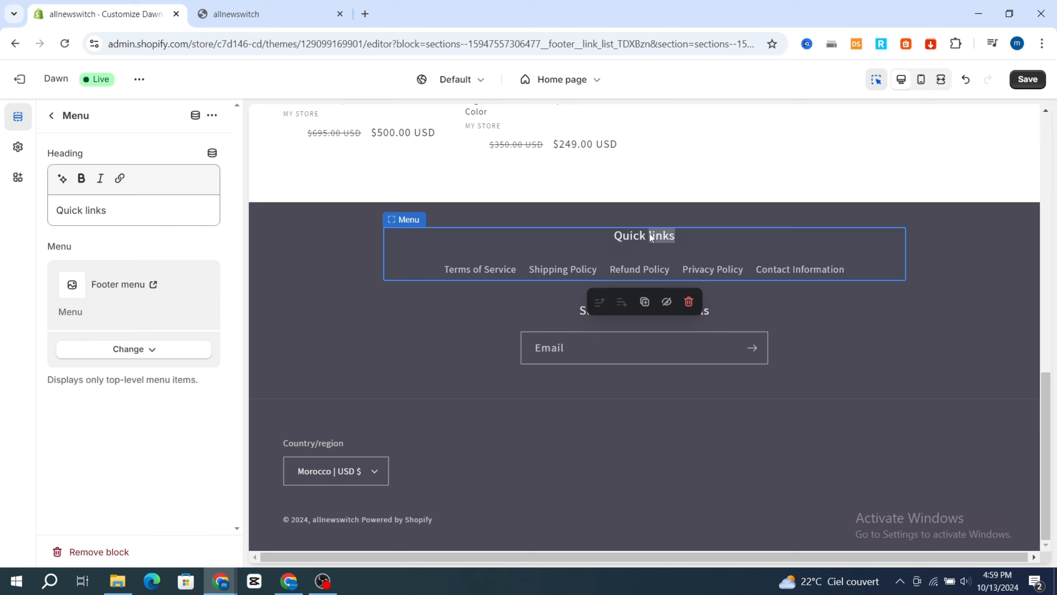
pyautogui.moveTo(110, 212); pyautogui.dragTo(49, 216)
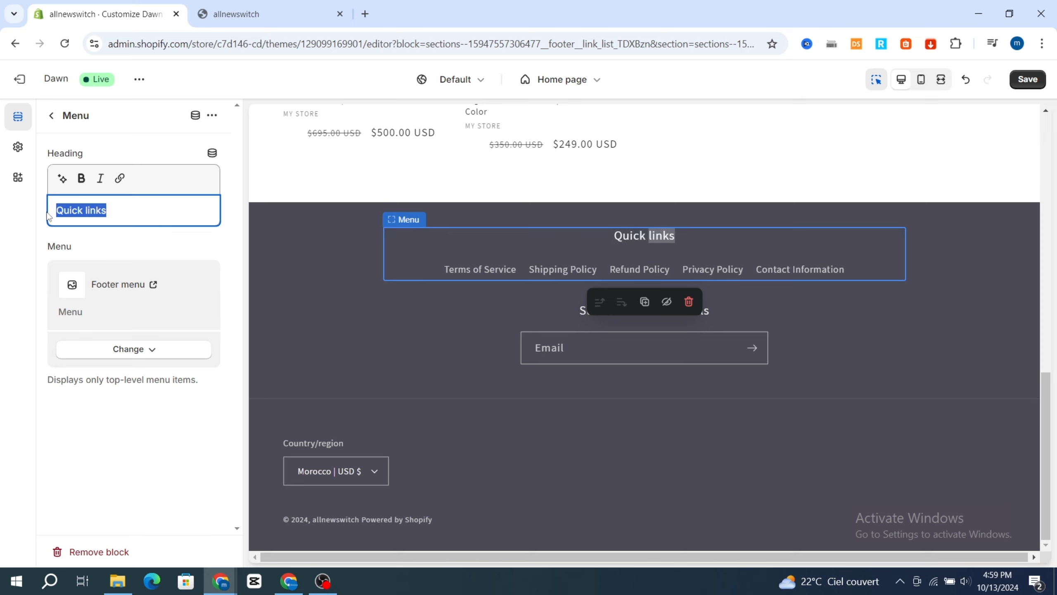
pyautogui.press('BackSpace')
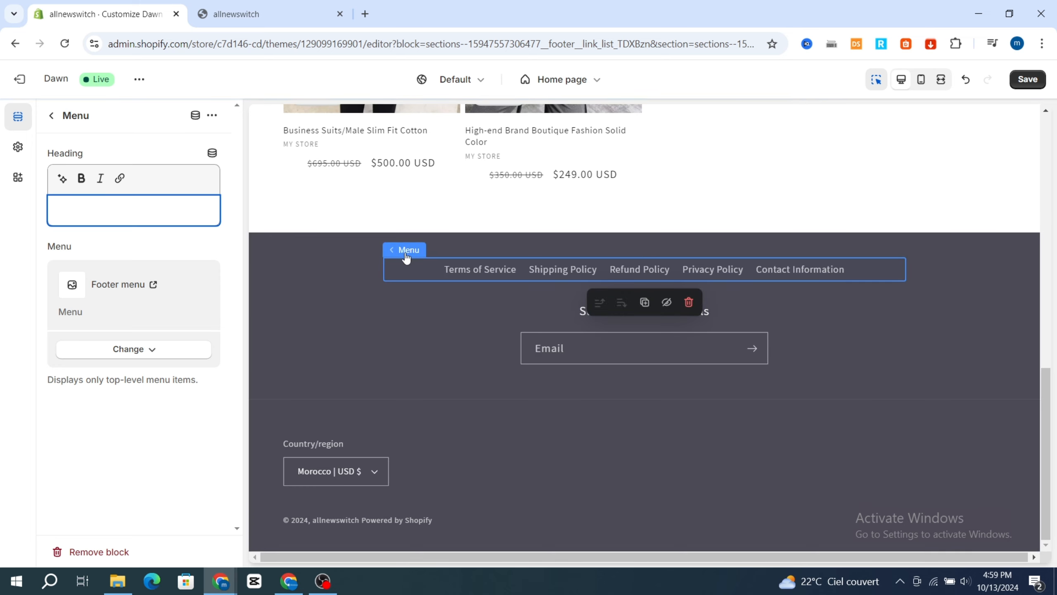
# Test the footer's Terms of Service link in the preview, and save the theme back on the home page
pyautogui.click(446, 269)
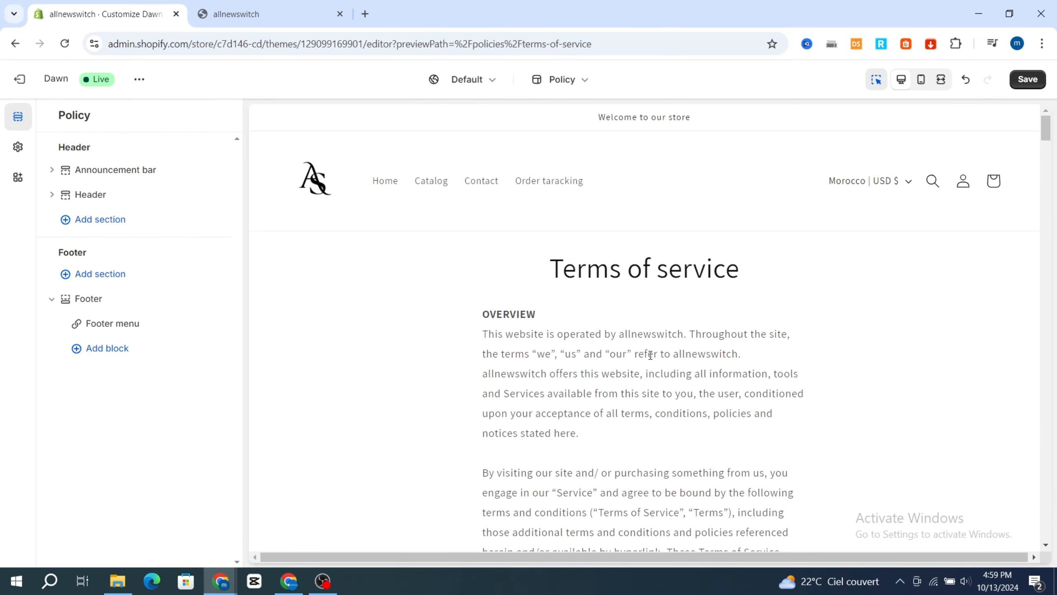
pyautogui.click(15, 44)
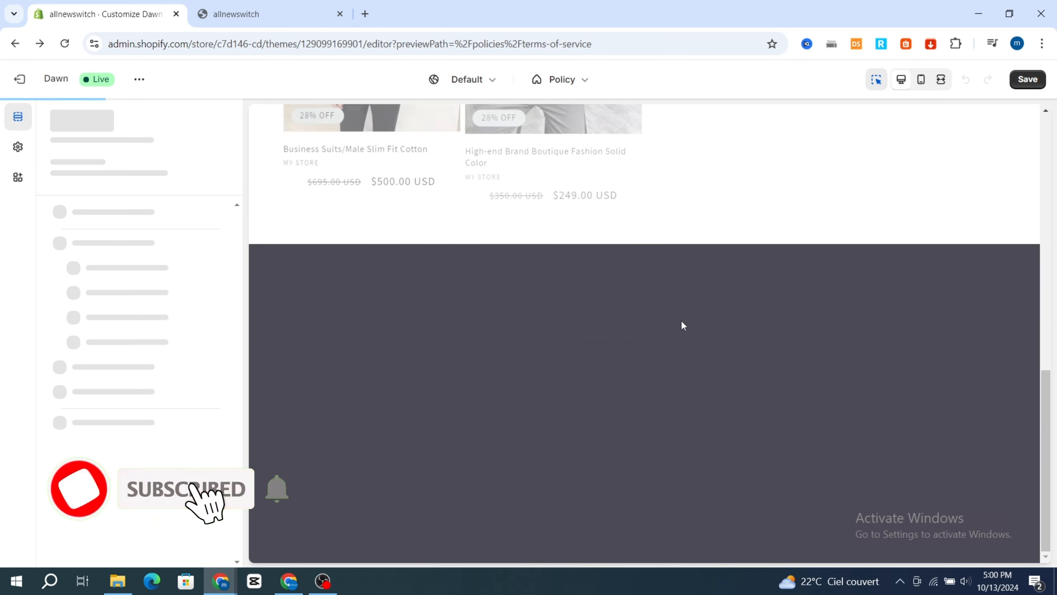
pyautogui.click(1027, 80)
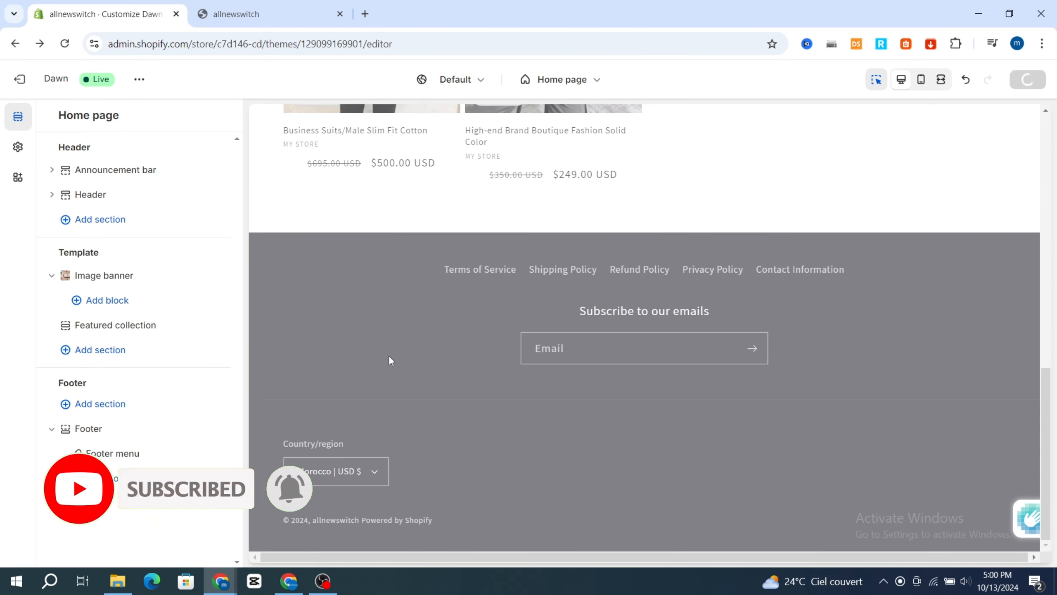